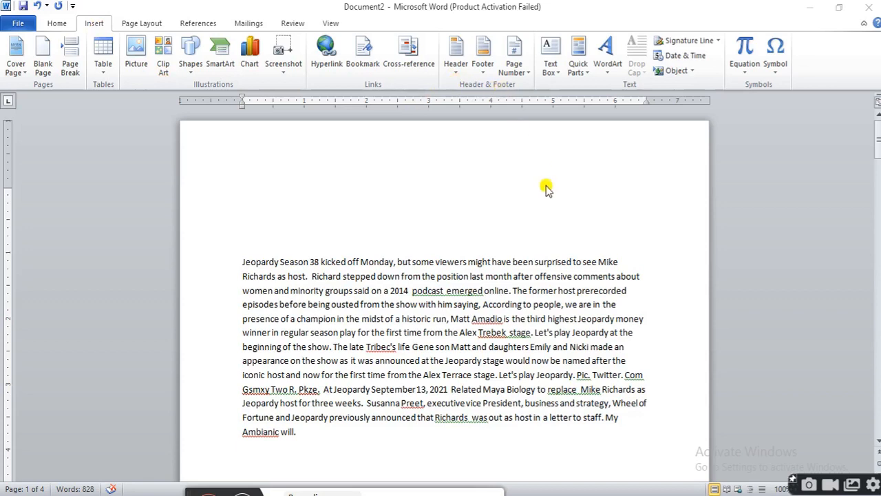
# Step: Insert the built-in Alphabet header into the document
pyautogui.click(374, 261)
pyautogui.moveTo(8, 183); pyautogui.dragTo(7, 178)
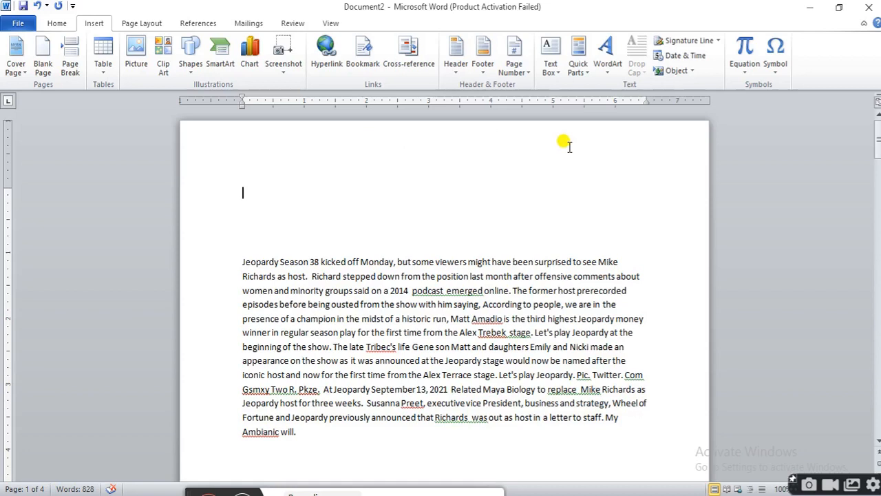
pyautogui.click(457, 71)
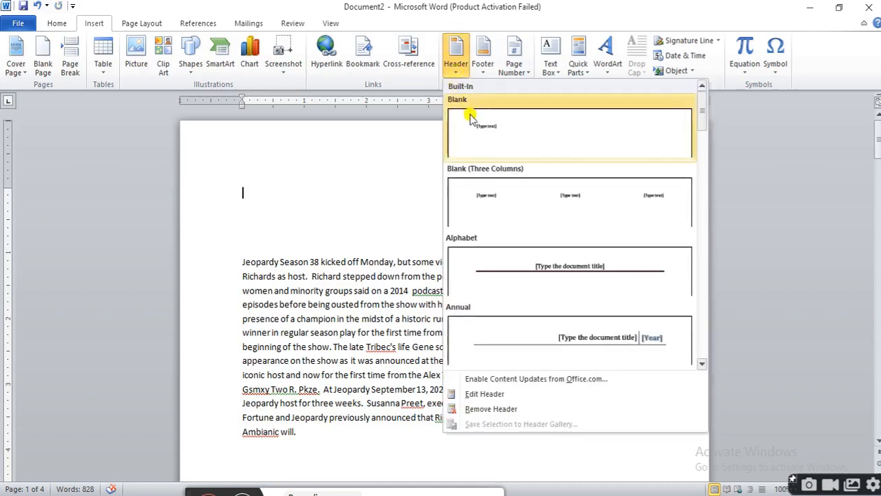
pyautogui.scroll(-5, 618, 184)
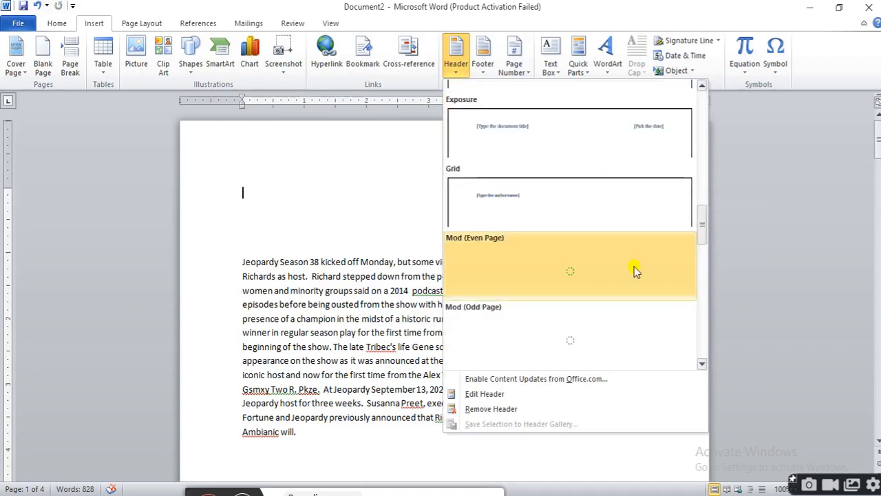
pyautogui.scroll(-3, 634, 268)
pyautogui.scroll(-3, 634, 268)
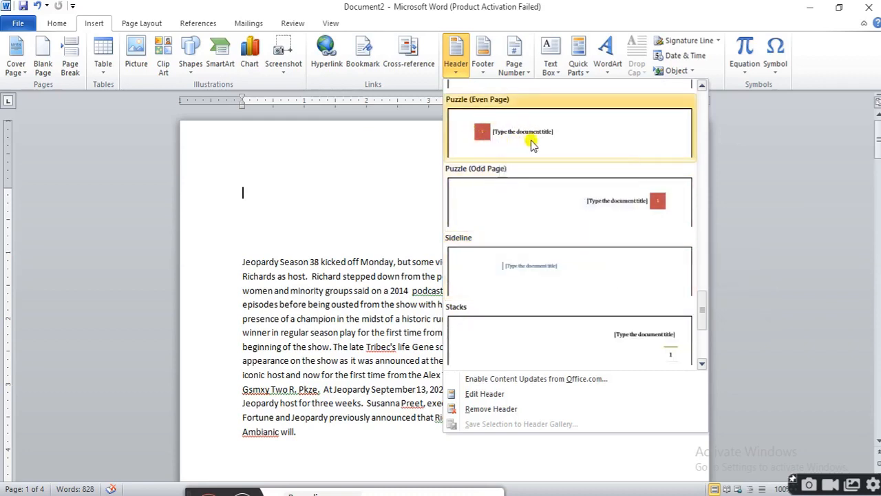
pyautogui.scroll(10, 613, 230)
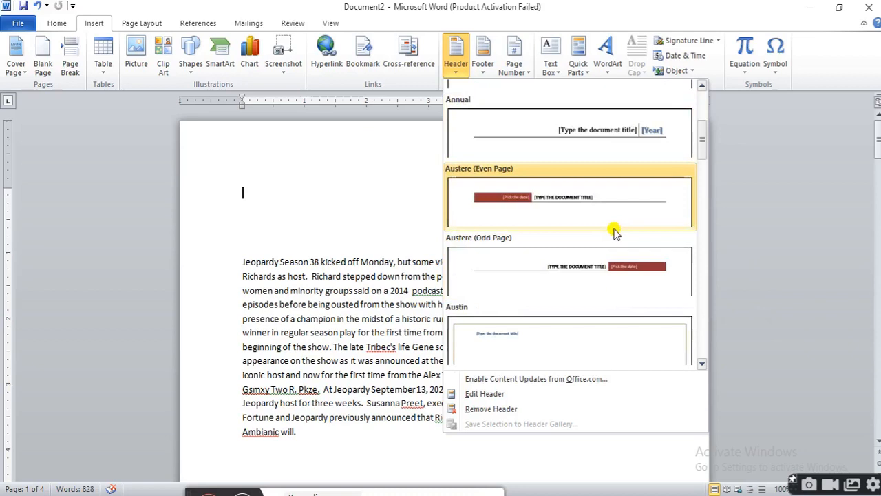
pyautogui.scroll(3, 607, 199)
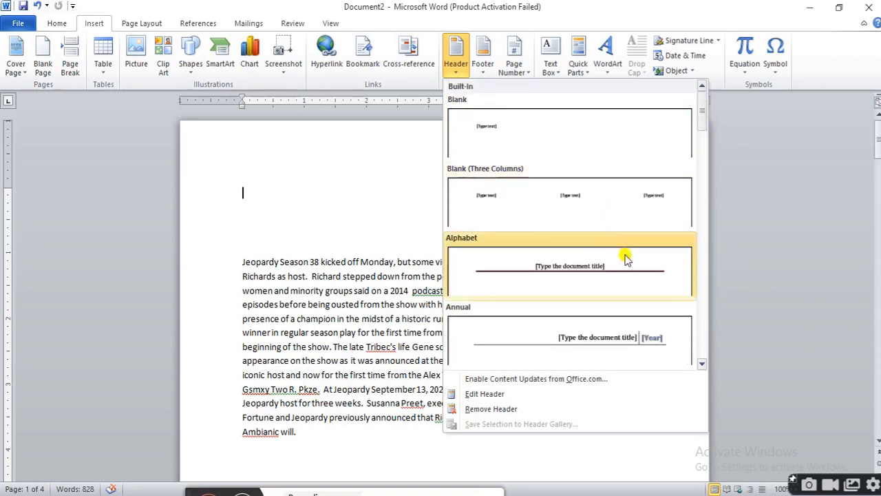
pyautogui.click(567, 266)
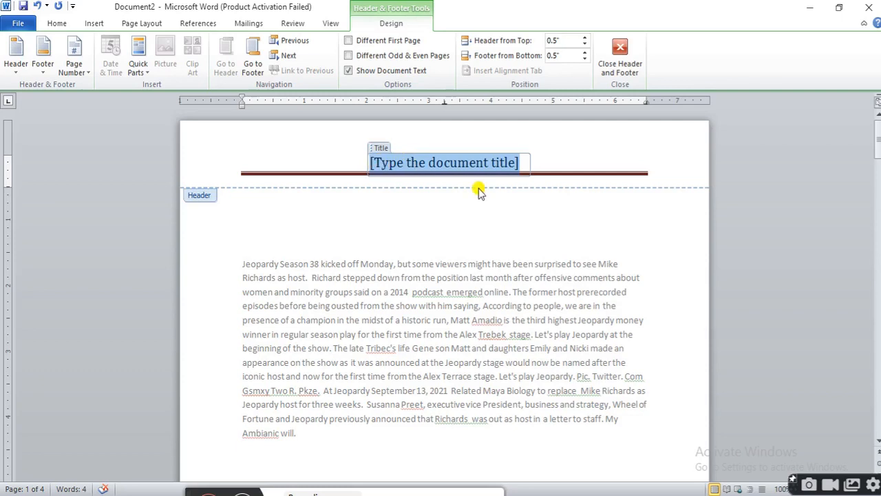
# Step: Enter "Digital Classroom" as the header's document title and return to the body text
pyautogui.write('Di')
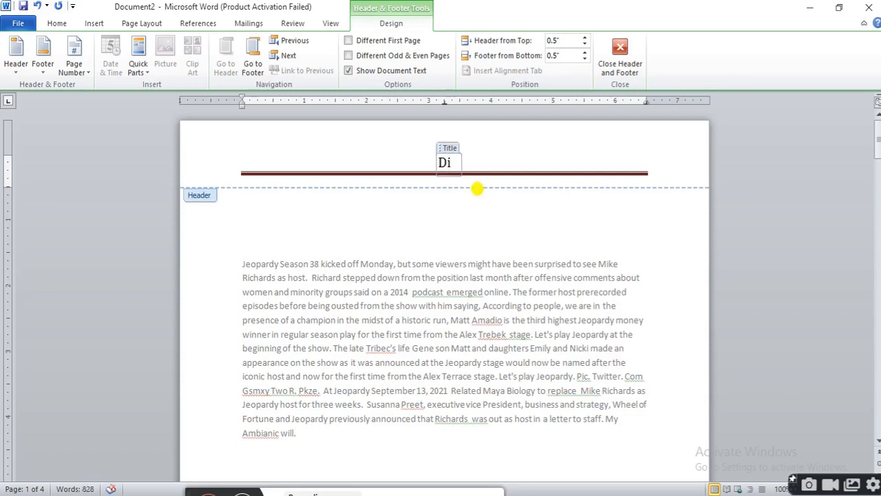
pyautogui.write('gital C')
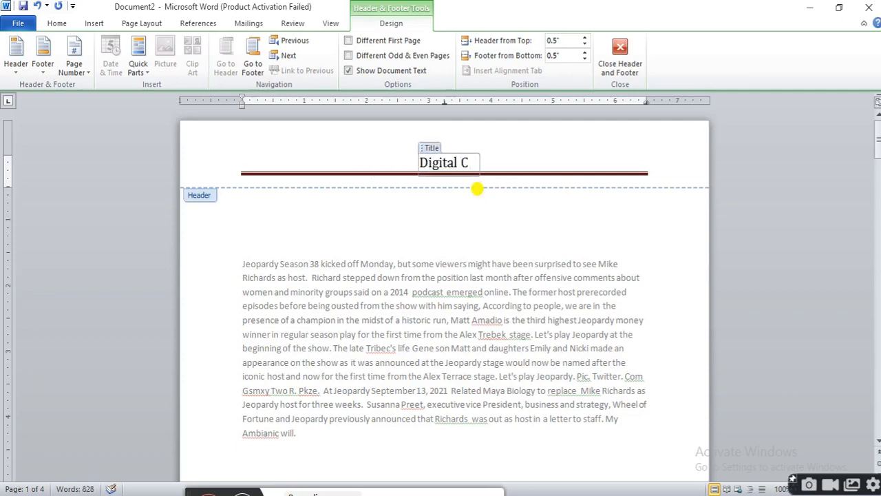
pyautogui.write('lassroom')
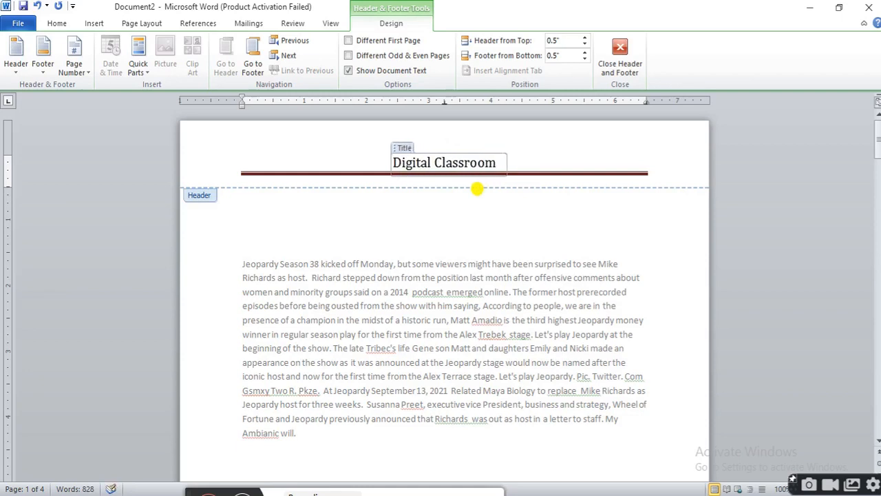
pyautogui.doubleClick(536, 202)
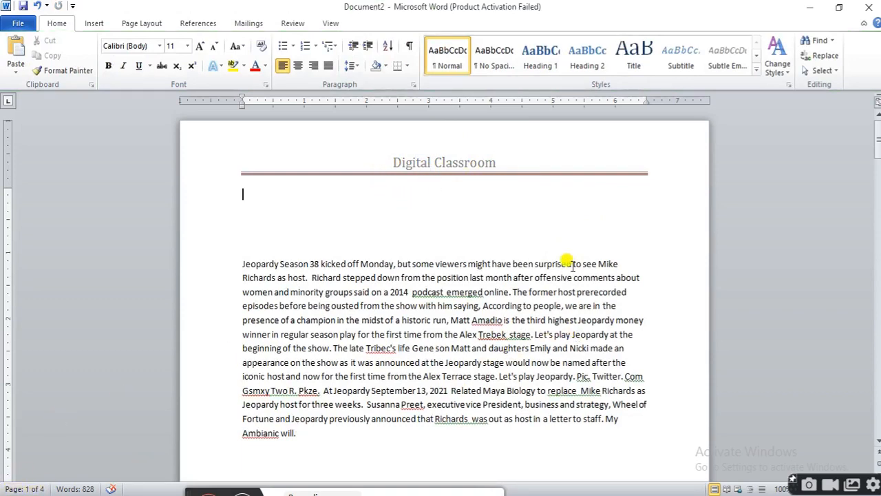
# Step: Examine the header on every page of the document and return to the first page
pyautogui.scroll(-15, 576, 246)
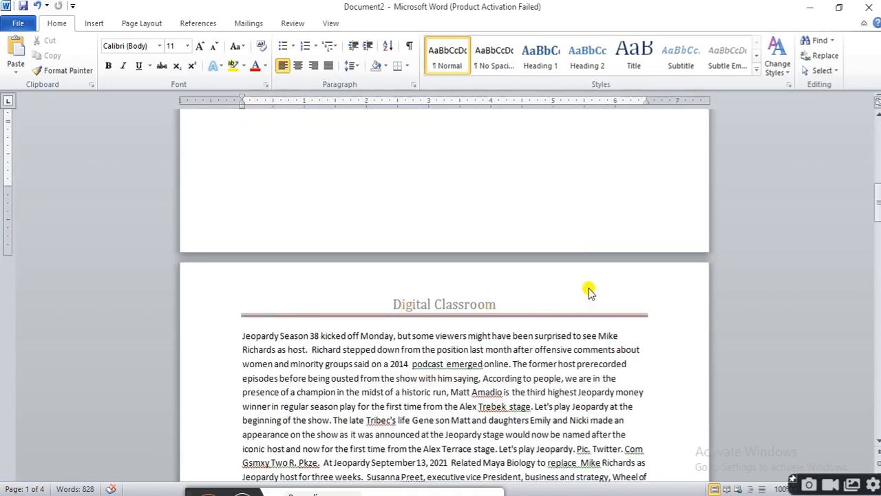
pyautogui.scroll(-10, 590, 289)
pyautogui.scroll(9, 589, 286)
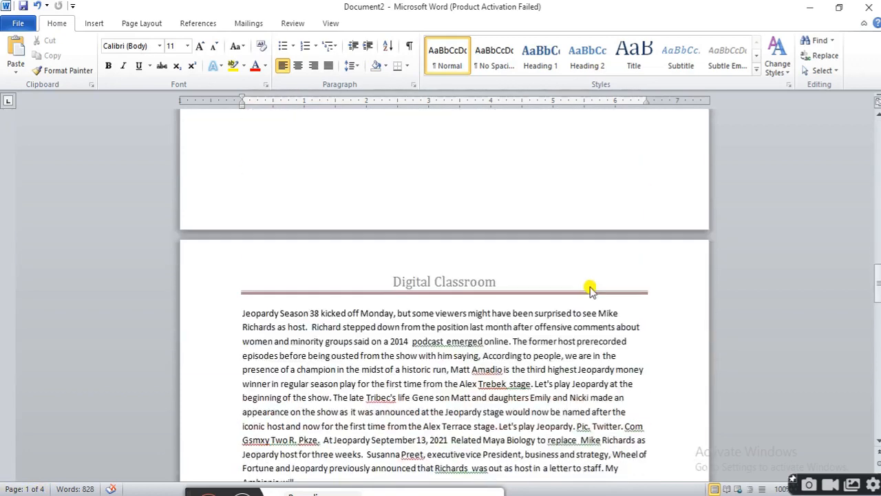
pyautogui.scroll(-9, 610, 272)
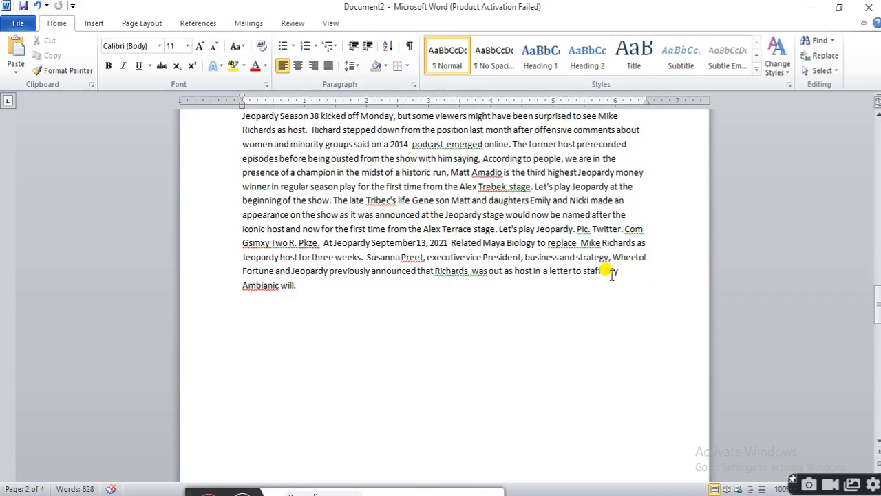
pyautogui.scroll(13, 609, 273)
pyautogui.scroll(-5, 610, 274)
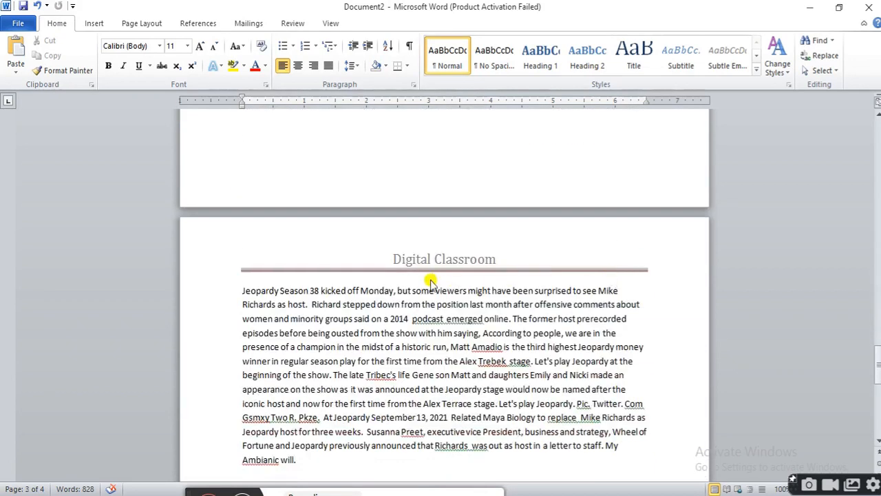
pyautogui.scroll(-9, 599, 272)
pyautogui.scroll(-5, 610, 261)
pyautogui.scroll(6, 621, 252)
pyautogui.scroll(-8, 621, 252)
pyautogui.scroll(9, 623, 248)
pyautogui.hotkey('ctrl', 'Home')
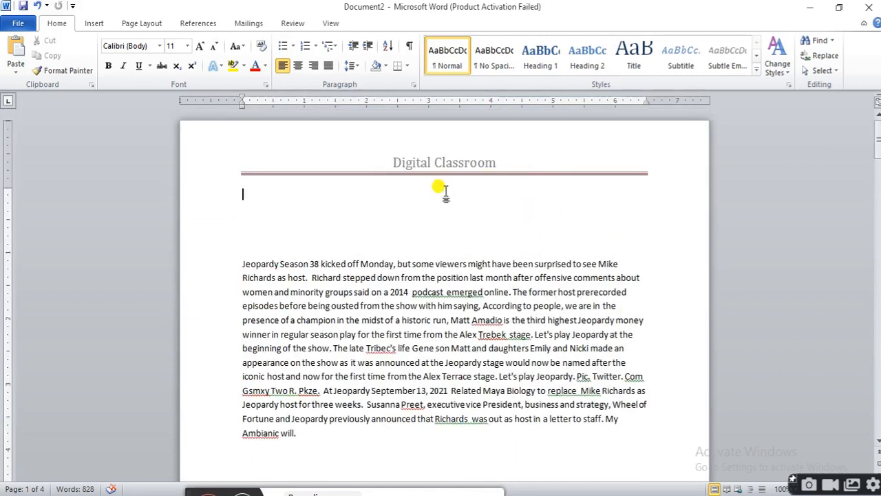
pyautogui.click(95, 23)
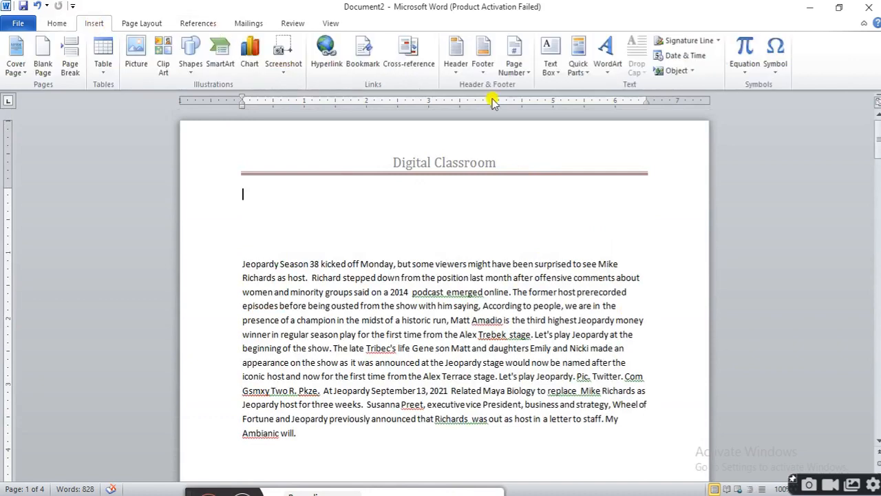
pyautogui.click(456, 63)
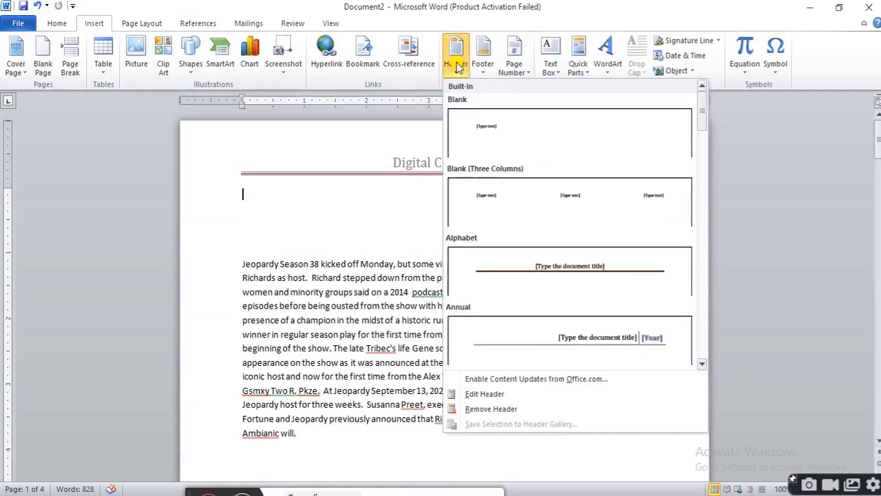
pyautogui.click(383, 197)
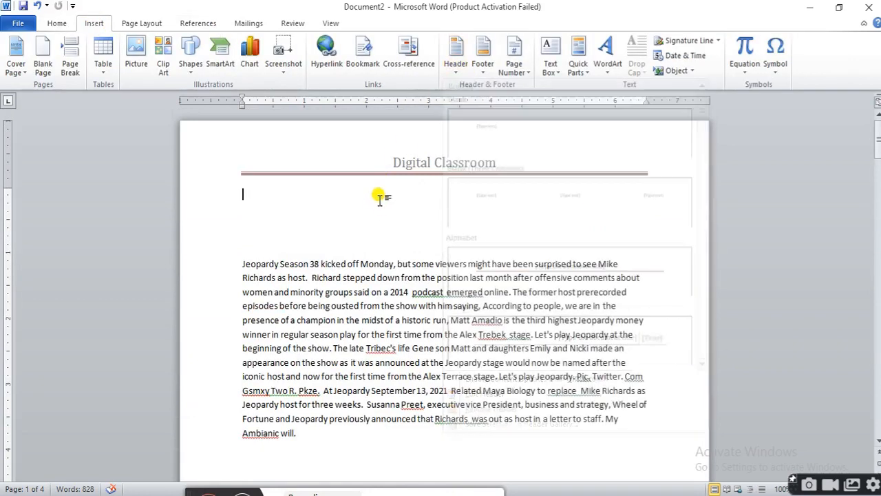
# Step: Open the "Digital Classroom" header on the first page for editing
pyautogui.doubleClick(476, 162)
pyautogui.doubleClick(532, 217)
pyautogui.doubleClick(473, 164)
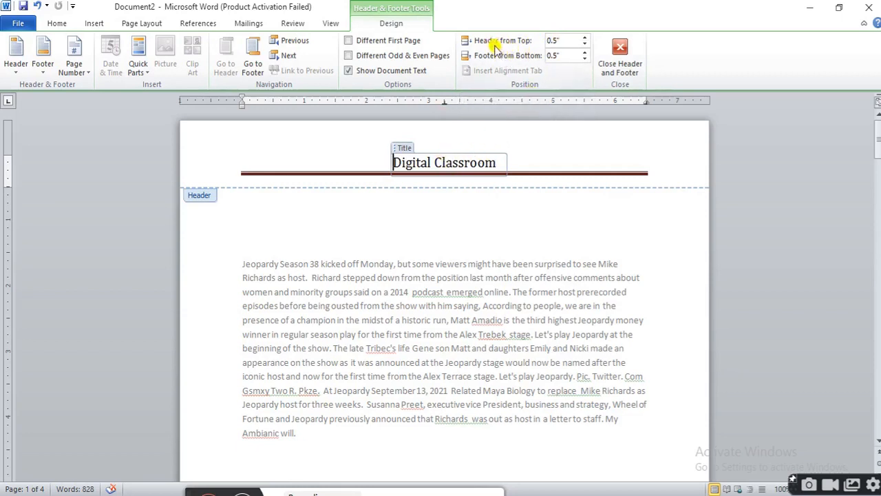
# Step: Reduce the header's distance from the top of the page to 0.2"
pyautogui.click(584, 43)
pyautogui.click(585, 45)
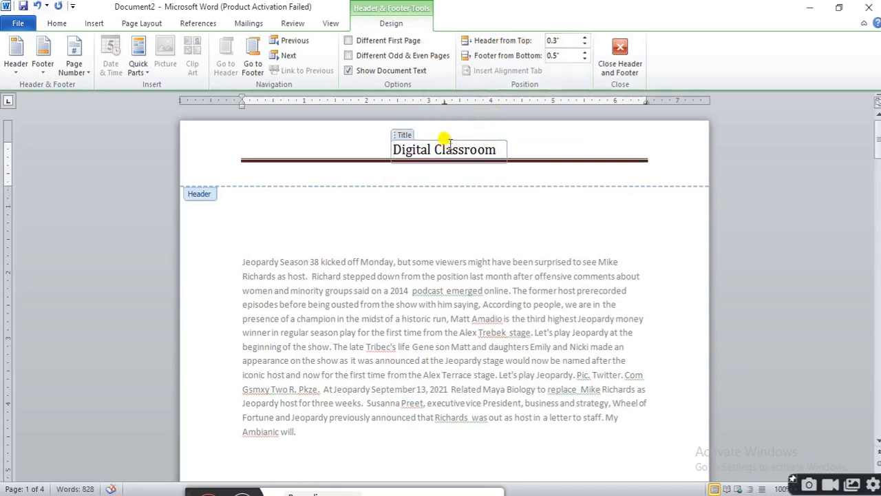
pyautogui.click(584, 44)
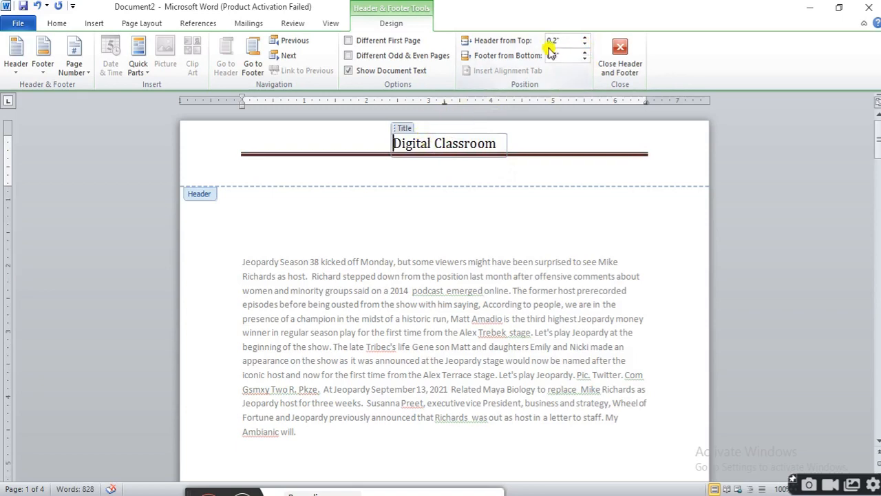
# Step: Set the header's distance from the top of the page to 0.6"
pyautogui.click(584, 38)
pyautogui.click(584, 38)
pyautogui.click(585, 39)
pyautogui.click(584, 38)
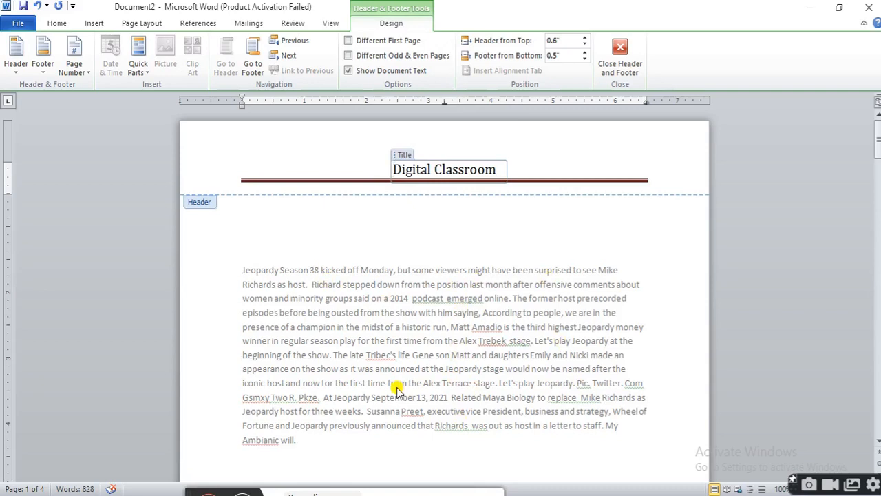
# Step: Hide the document's body text while editing the header and show it again
pyautogui.click(349, 71)
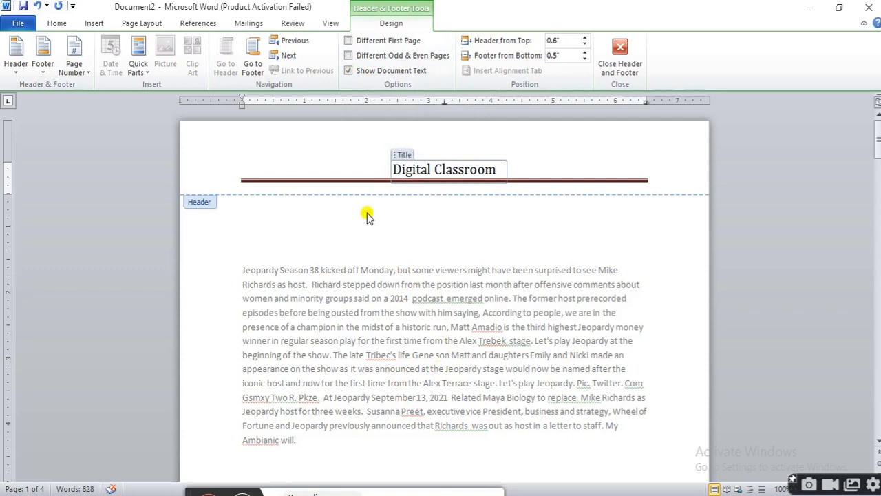
pyautogui.click(348, 71)
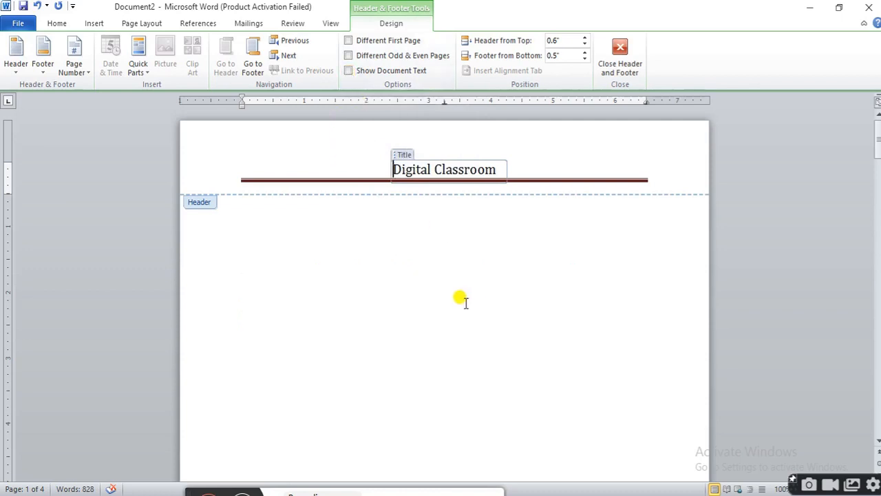
pyautogui.scroll(-3, 516, 271)
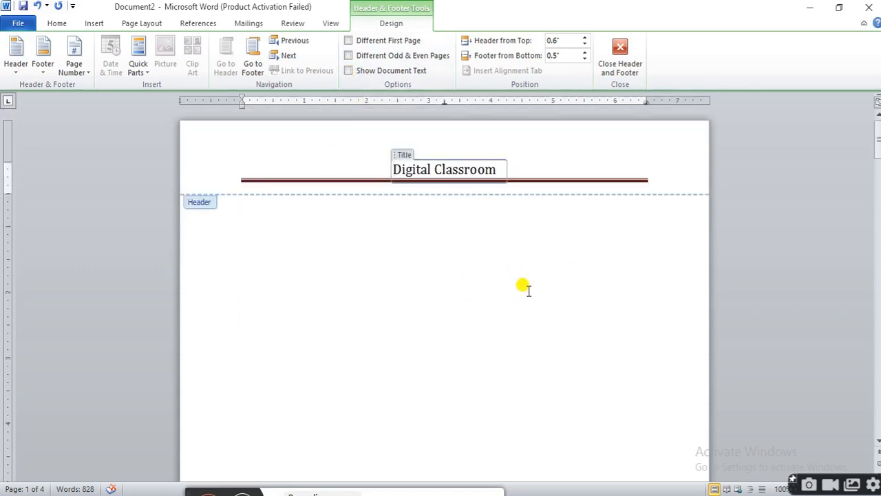
pyautogui.click(349, 72)
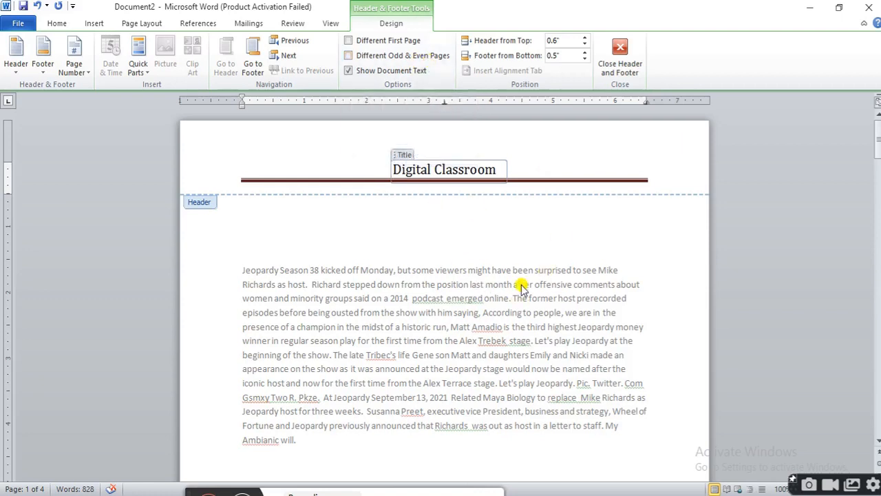
# Step: Look over the header and footer areas and enable Different Odd & Even Pages
pyautogui.scroll(-15, 516, 285)
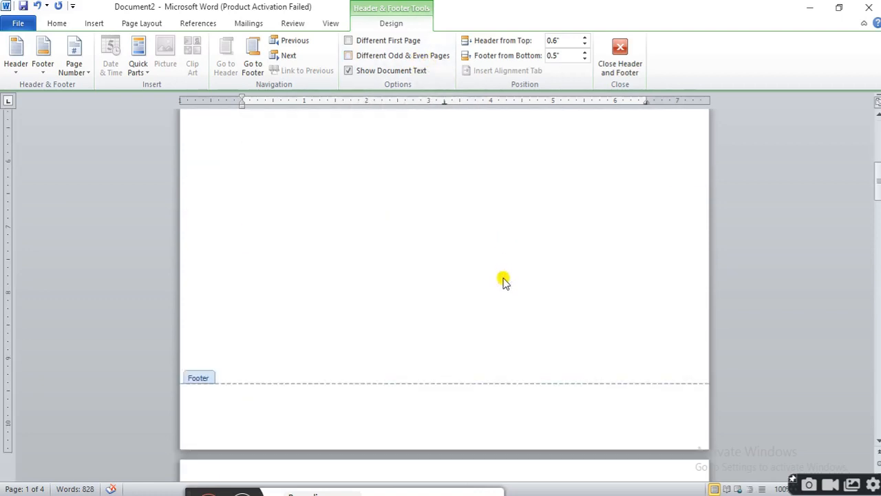
pyautogui.scroll(-2, 482, 275)
pyautogui.scroll(5, 485, 276)
pyautogui.scroll(-7, 488, 269)
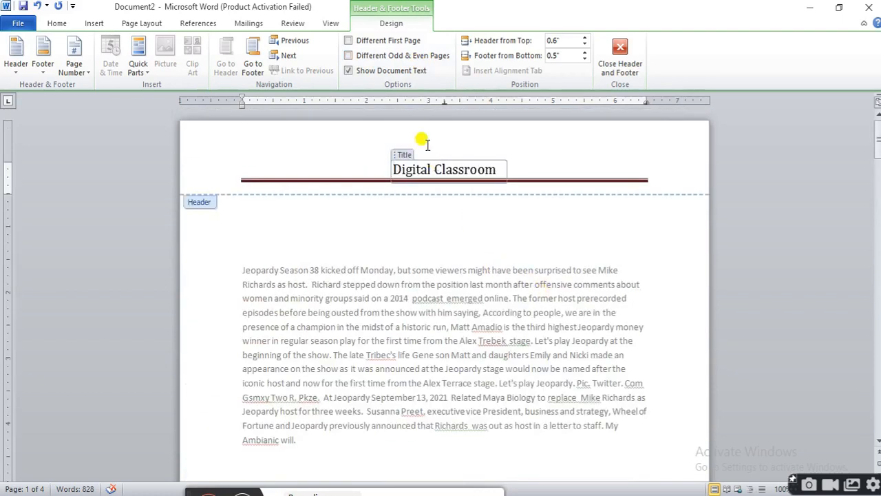
pyautogui.click(348, 56)
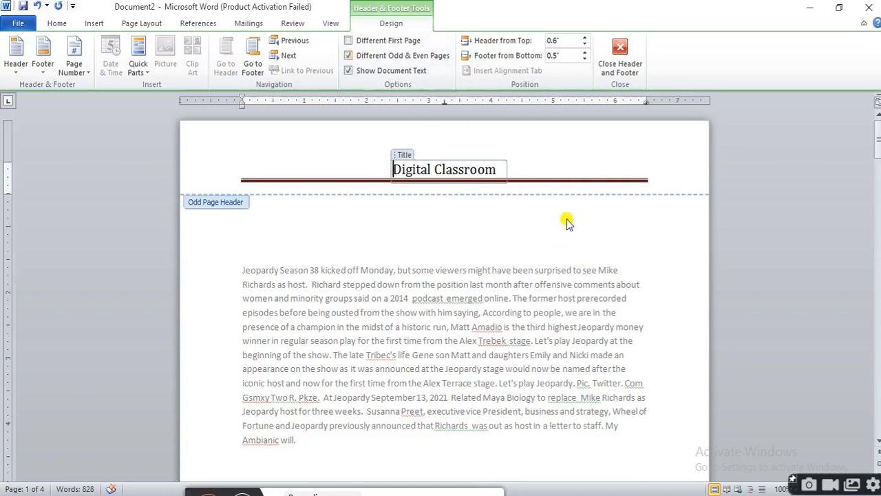
# Step: Check the odd and even page headers through the document and disable Different Odd & Even Pages
pyautogui.scroll(-15, 567, 222)
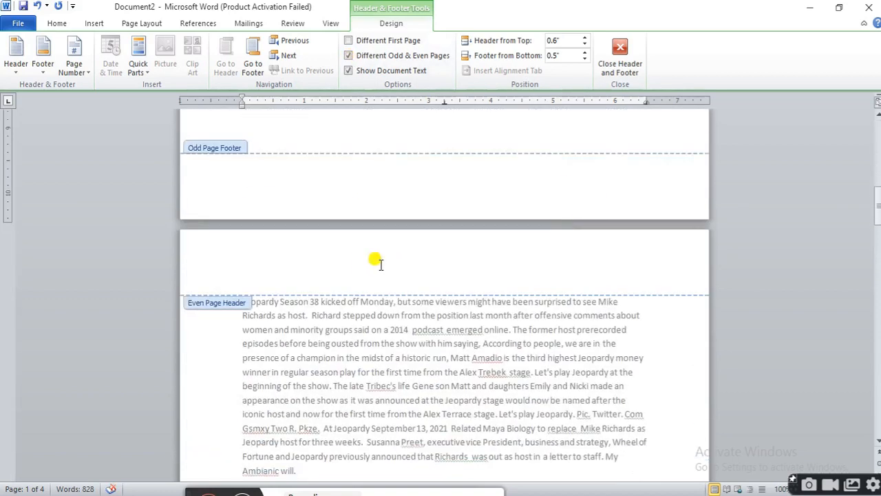
pyautogui.scroll(-12, 574, 275)
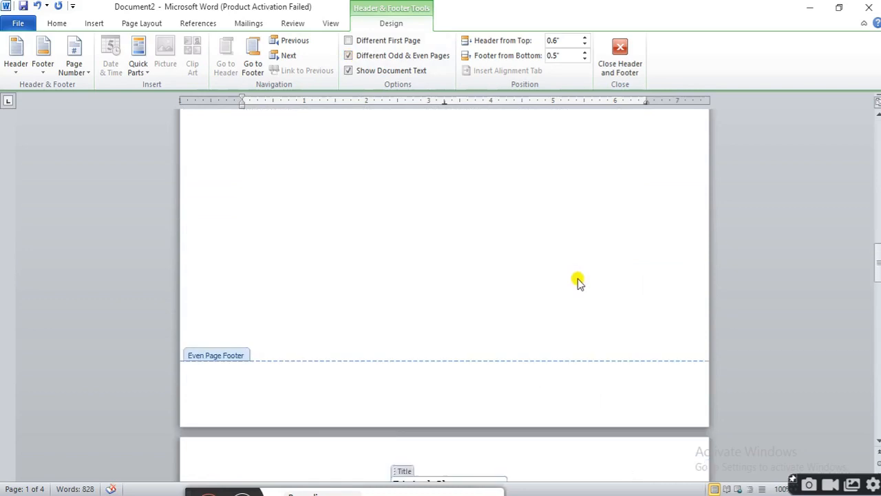
pyautogui.scroll(-3, 575, 279)
pyautogui.scroll(-3, 558, 337)
pyautogui.scroll(-10, 566, 349)
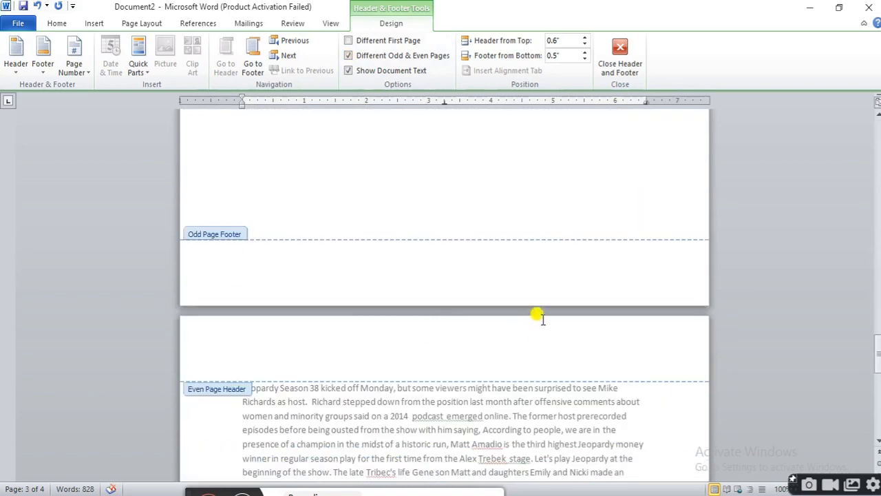
pyautogui.scroll(-5, 550, 310)
pyautogui.scroll(18, 559, 303)
pyautogui.scroll(20, 562, 300)
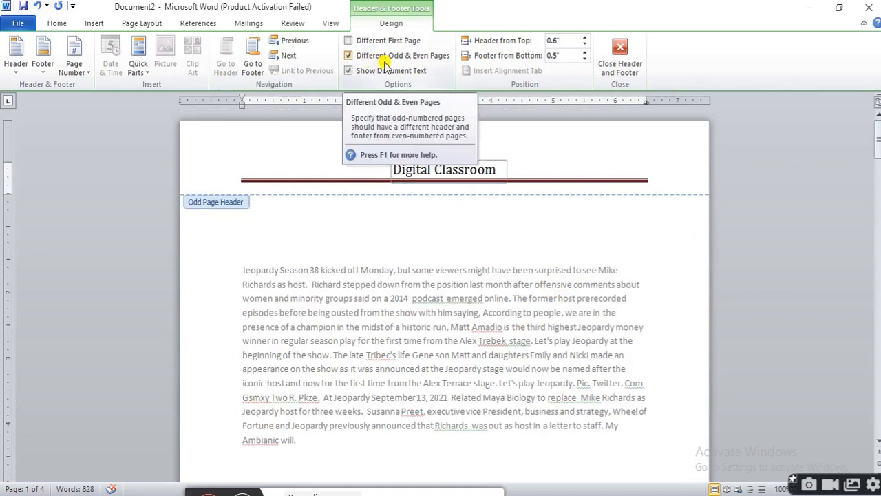
pyautogui.click(347, 55)
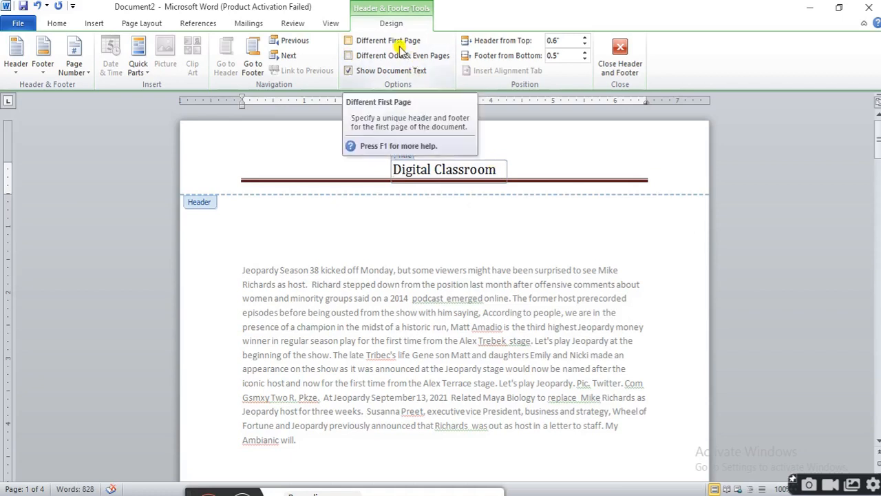
# Step: Turn on Different First Page, compare the headers through the document, and turn the option off again
pyautogui.click(347, 40)
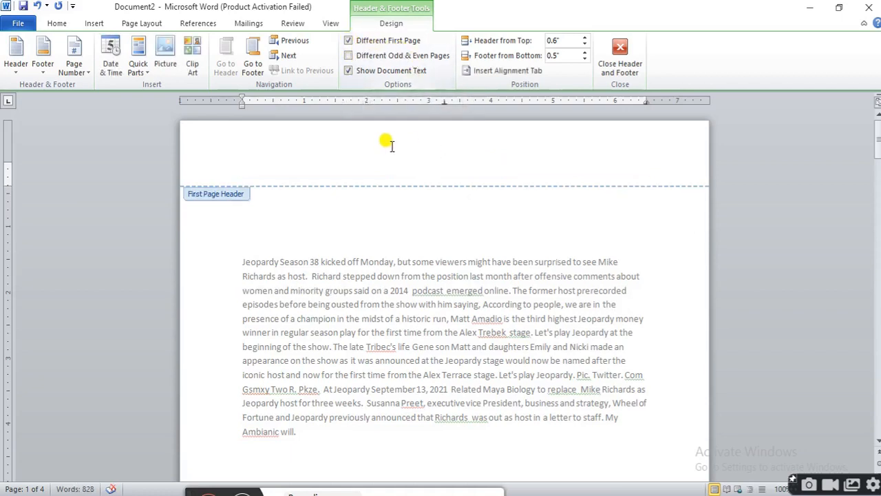
pyautogui.scroll(-5, 566, 234)
pyautogui.scroll(-15, 566, 234)
pyautogui.scroll(-15, 551, 267)
pyautogui.scroll(-9, 556, 267)
pyautogui.scroll(-12, 592, 256)
pyautogui.scroll(20, 598, 255)
pyautogui.scroll(15, 597, 248)
pyautogui.click(349, 40)
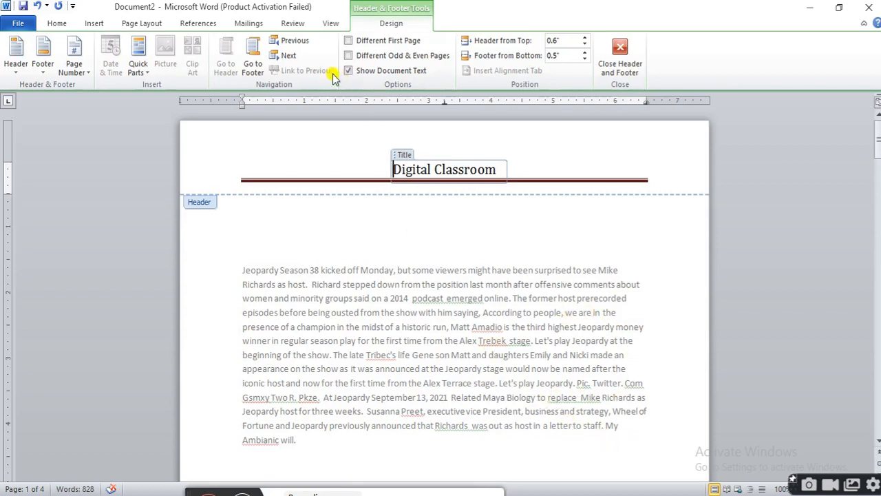
pyautogui.click(348, 41)
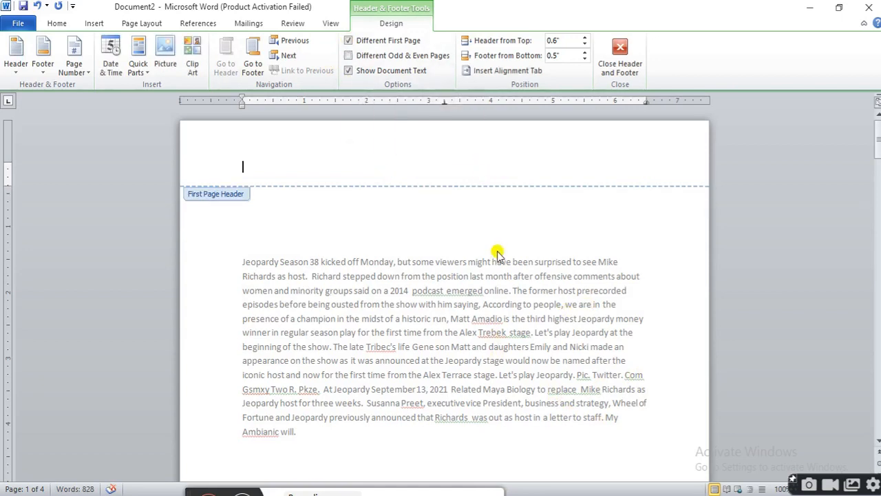
pyautogui.click(349, 42)
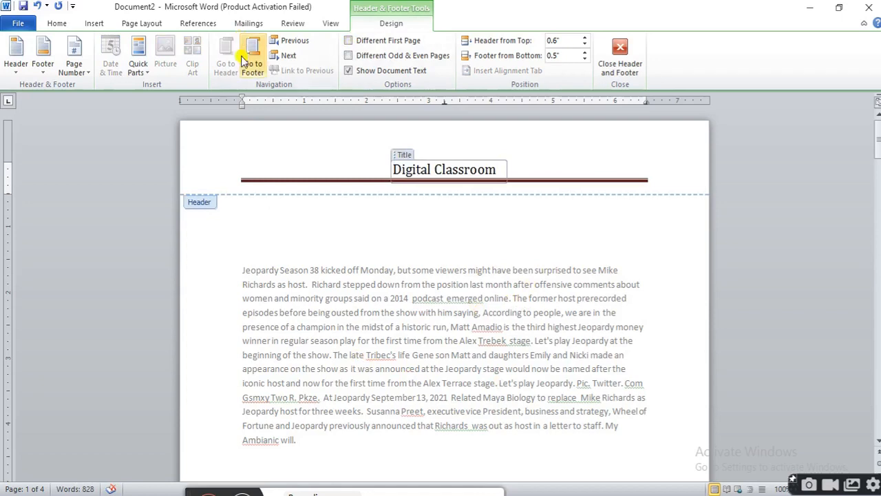
# Step: Check the repeated header on the following pages and return to editing the body text
pyautogui.click(479, 248)
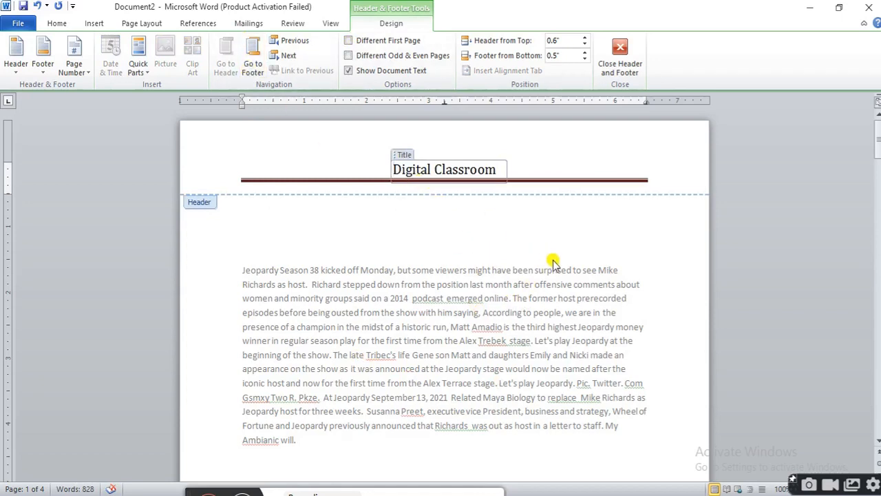
pyautogui.scroll(-5, 561, 269)
pyautogui.scroll(-8, 561, 268)
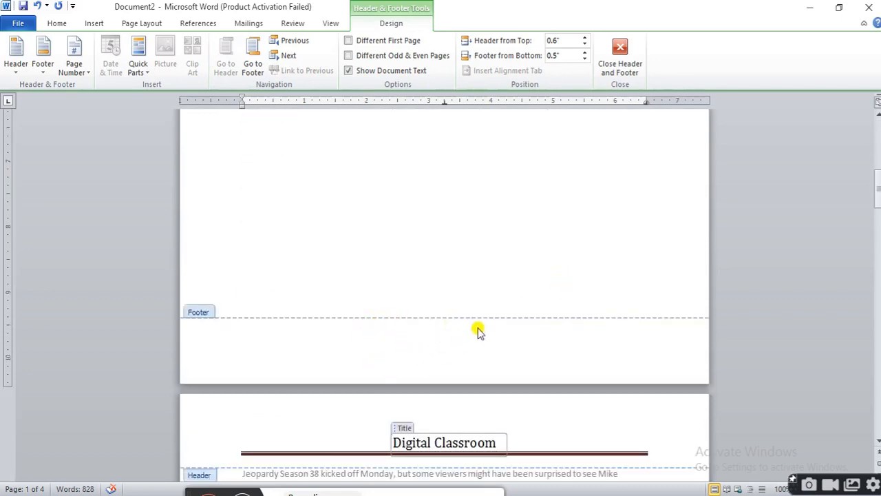
pyautogui.scroll(-10, 515, 285)
pyautogui.scroll(5, 516, 282)
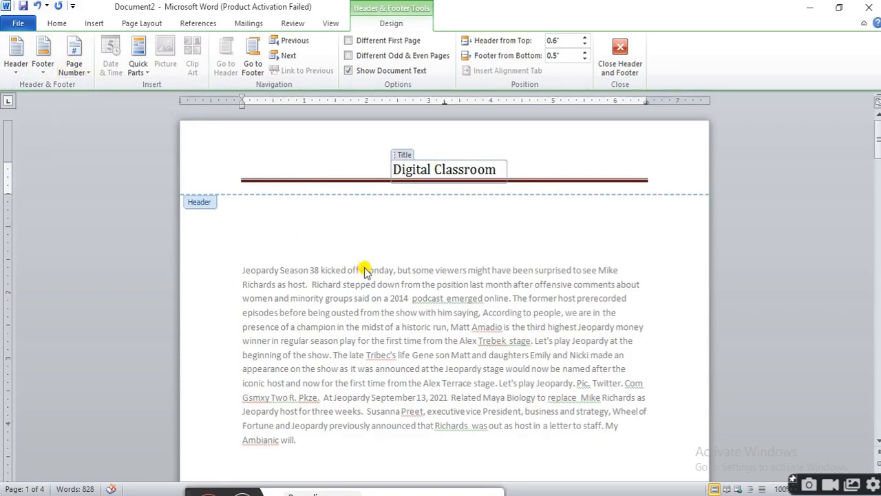
pyautogui.doubleClick(423, 268)
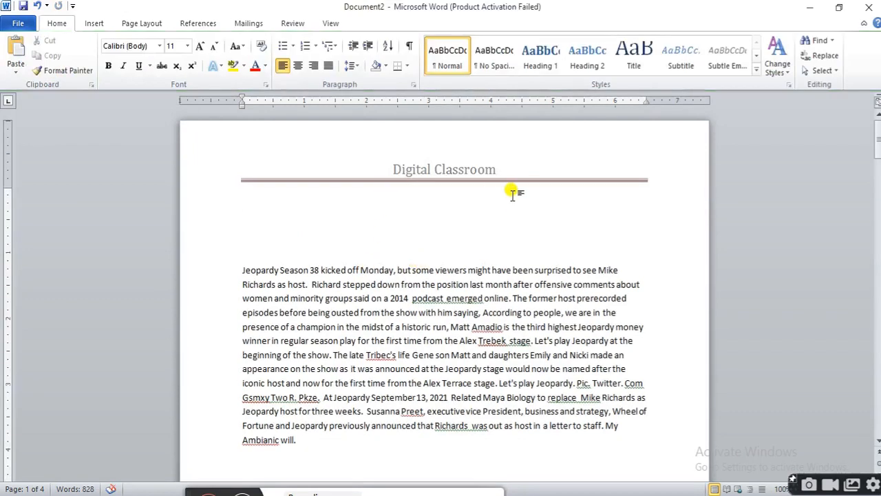
pyautogui.click(328, 270)
pyautogui.moveTo(303, 269); pyautogui.dragTo(402, 331)
pyautogui.click(427, 343)
pyautogui.click(401, 298)
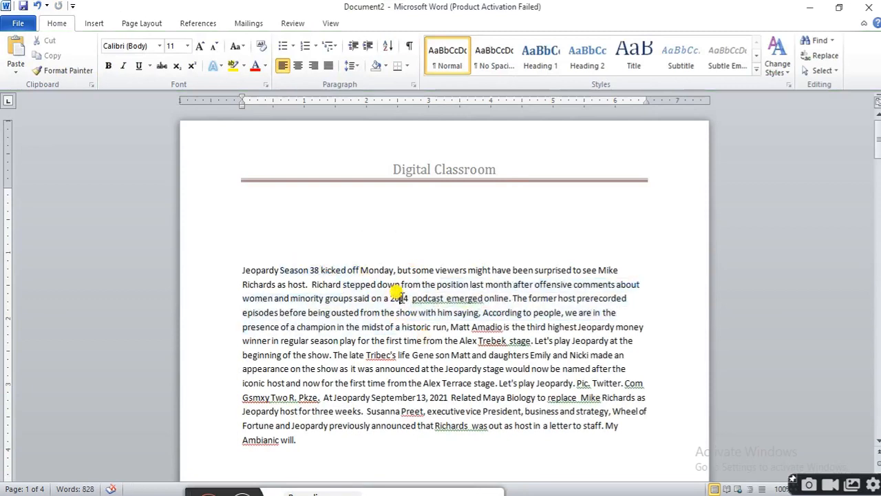
# Step: Reopen the document's existing header for editing
pyautogui.click(95, 24)
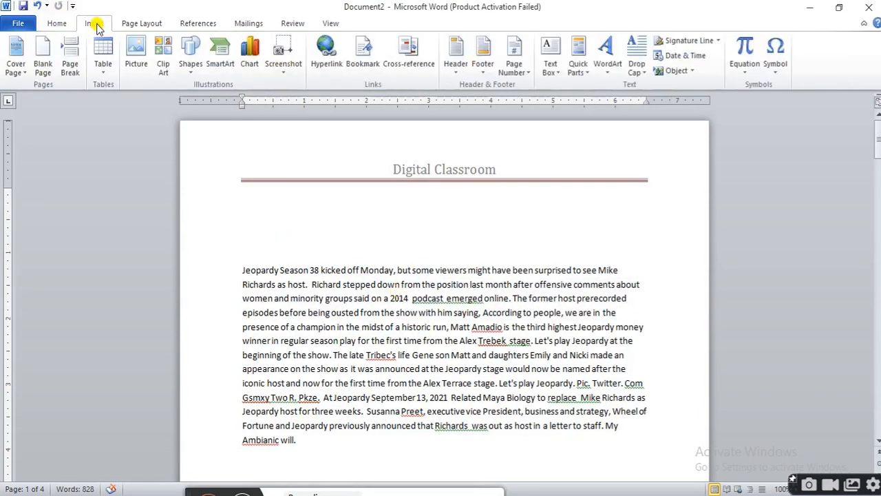
pyautogui.click(454, 69)
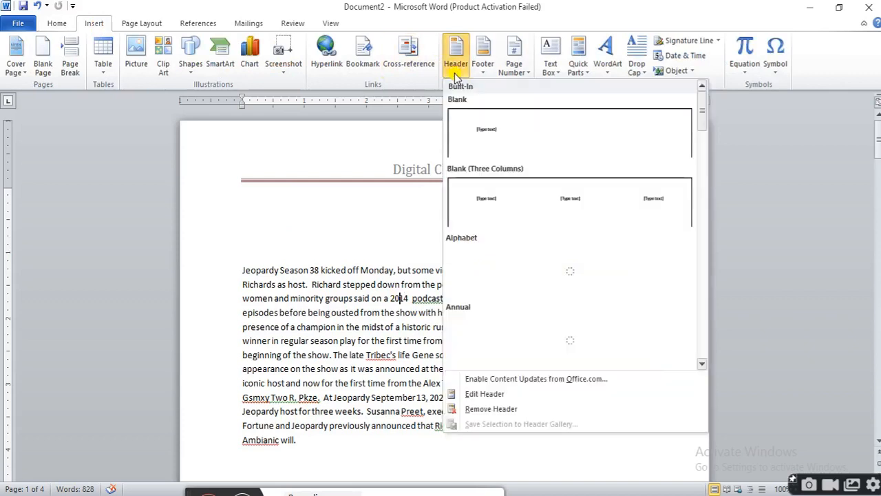
pyautogui.click(482, 394)
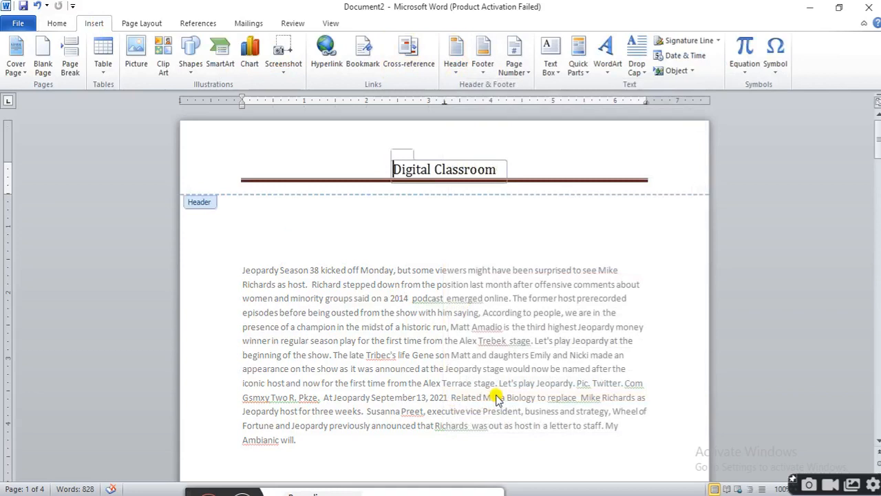
# Step: Replace the header title "Digital Classroom" with the date in the format "Monday, February 21, 2022"
pyautogui.moveTo(387, 162); pyautogui.dragTo(490, 172)
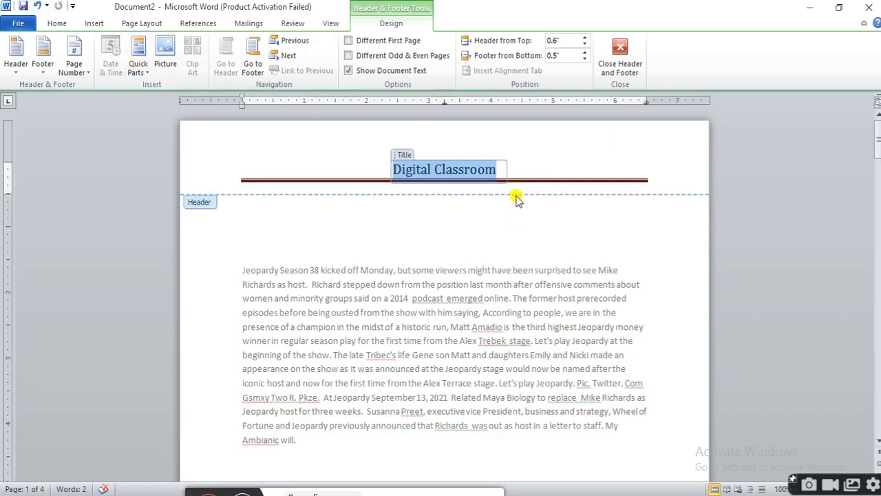
pyautogui.click(513, 166)
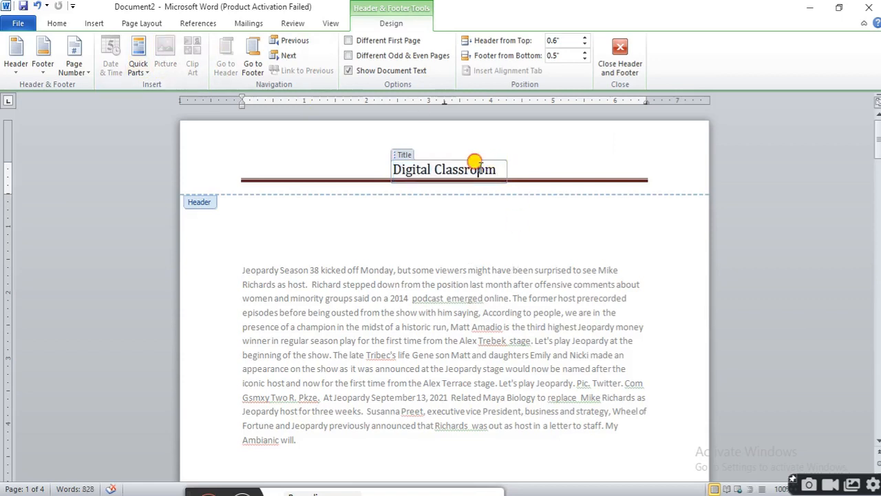
pyautogui.moveTo(386, 163); pyautogui.dragTo(515, 172)
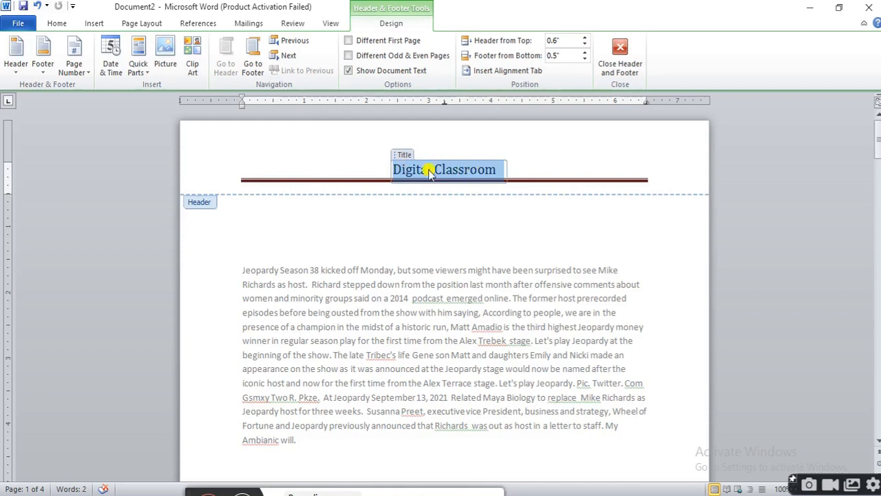
pyautogui.click(112, 59)
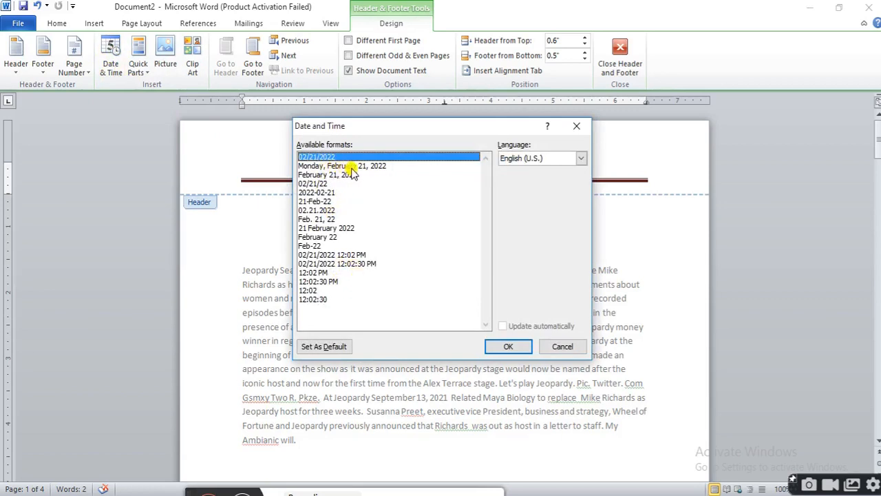
pyautogui.click(379, 166)
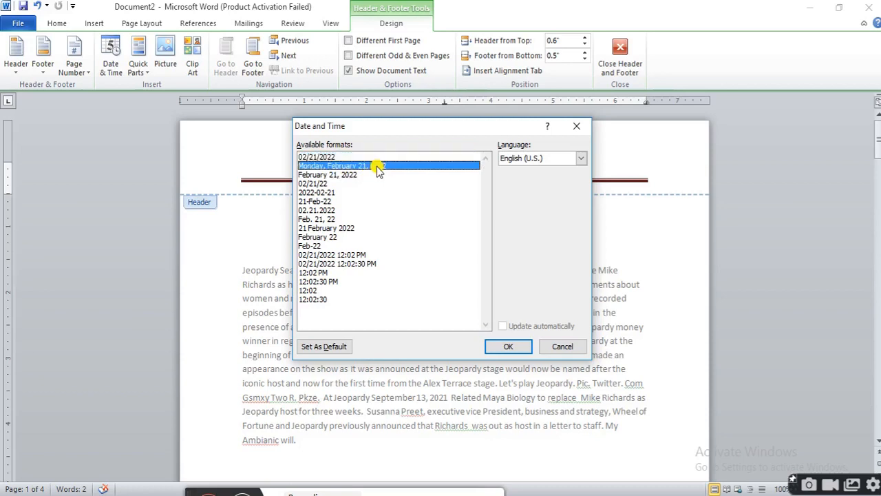
pyautogui.click(508, 347)
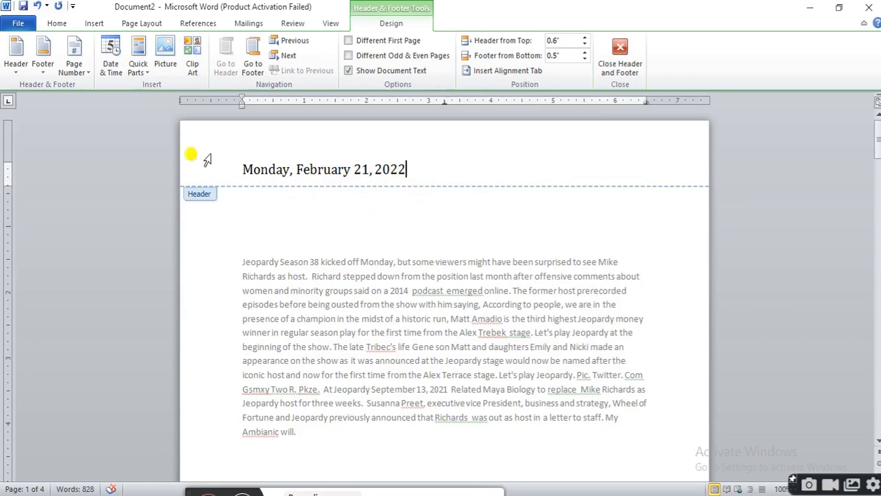
# Step: Insert the time 12:02:59 after the header date and space it toward the right end of the same line
pyautogui.click(114, 71)
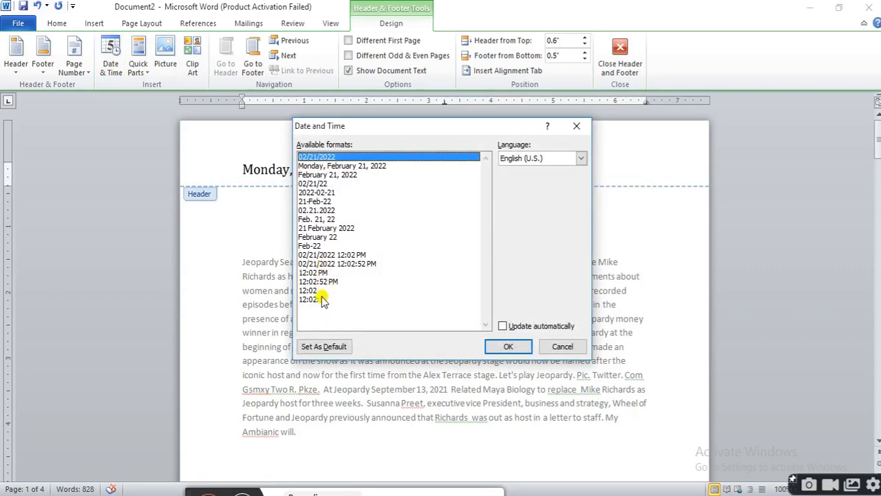
pyautogui.click(321, 300)
pyautogui.click(508, 344)
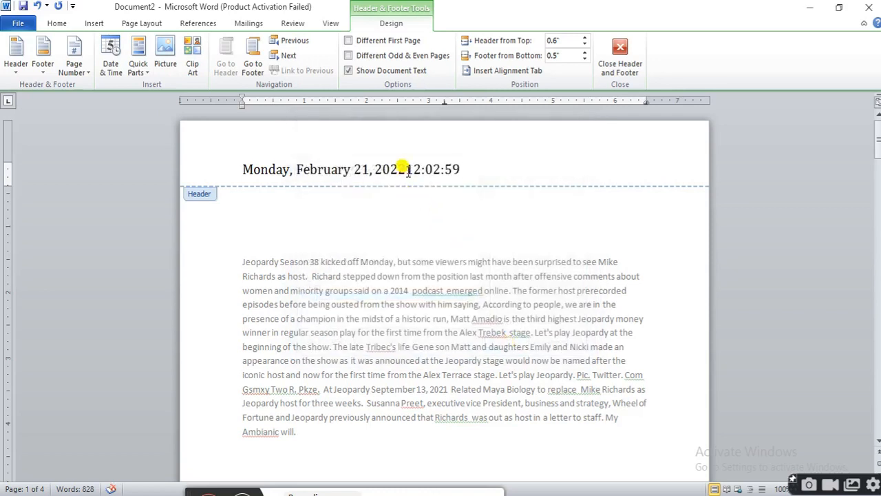
pyautogui.click(405, 171)
pyautogui.write(',')
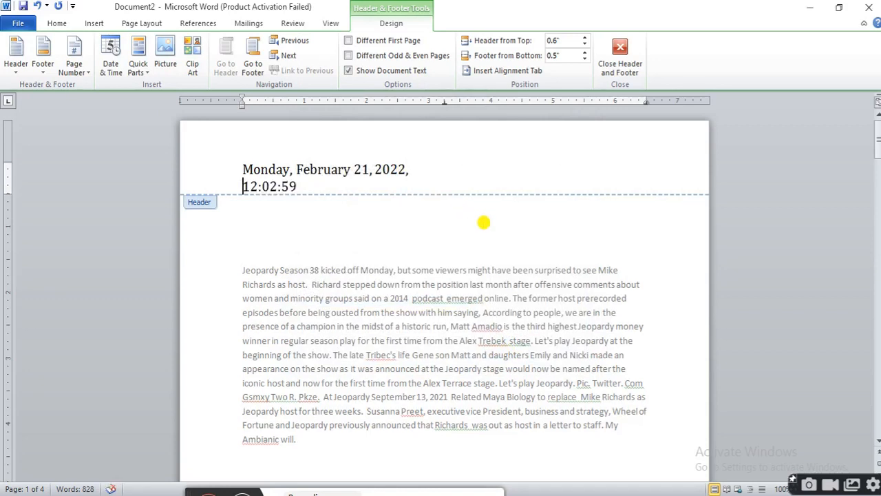
pyautogui.hotkey('ctrl', 'z')
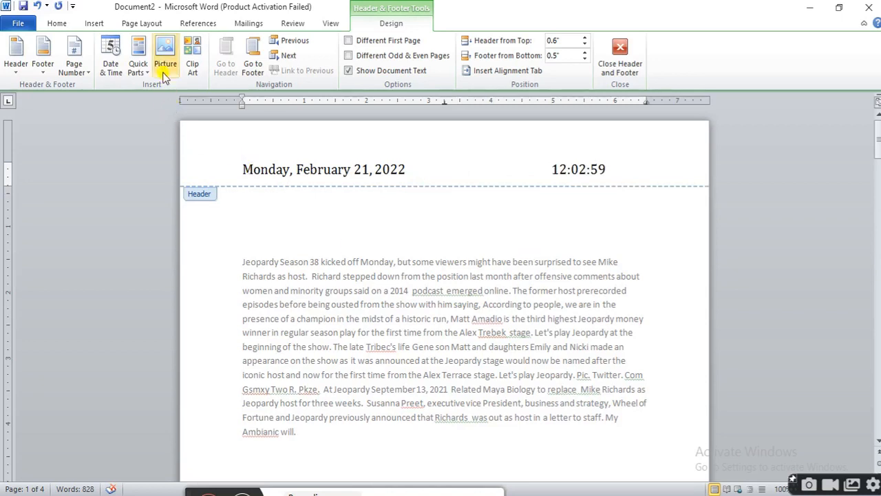
# Step: Insert the DIGI picture from the Desktop into the header and shrink it to about 1.9" wide by 1.07" high beside the date
pyautogui.click(165, 69)
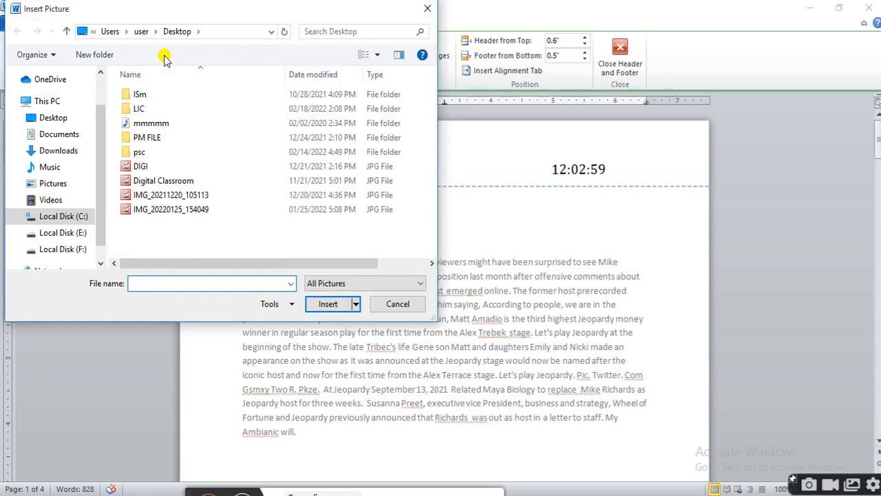
pyautogui.click(187, 170)
pyautogui.click(333, 303)
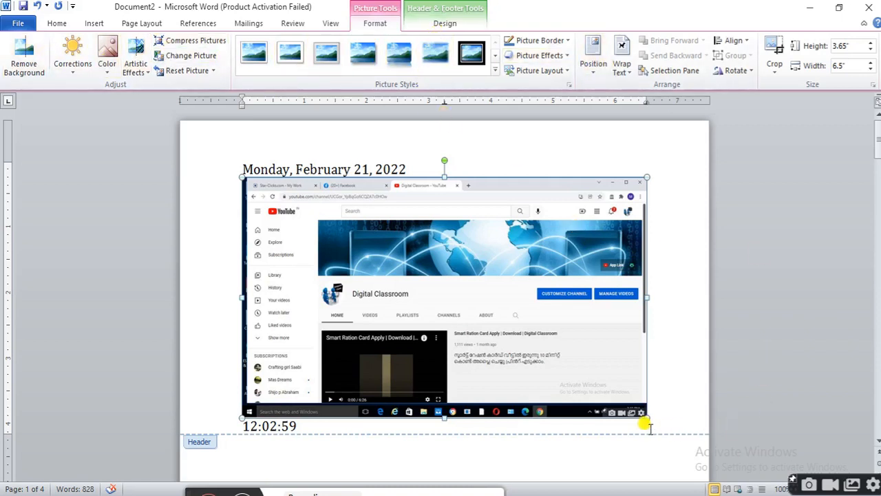
pyautogui.moveTo(646, 417); pyautogui.dragTo(490, 264)
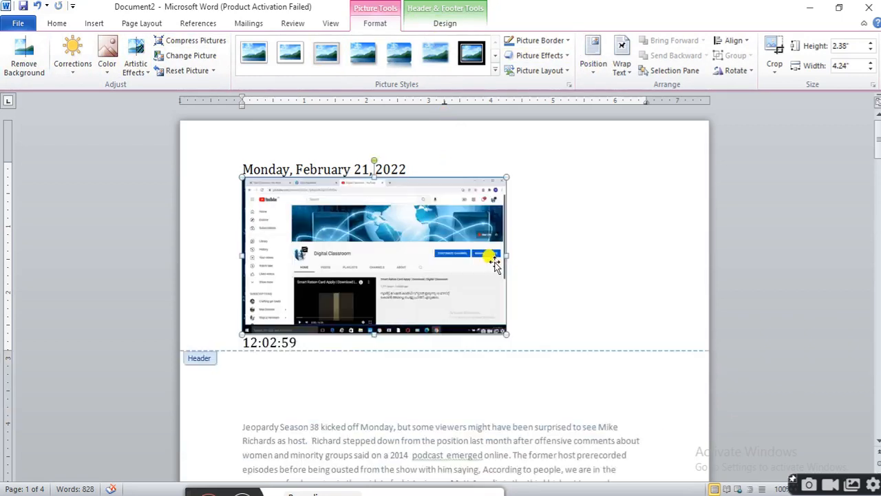
pyautogui.moveTo(492, 317); pyautogui.dragTo(359, 228)
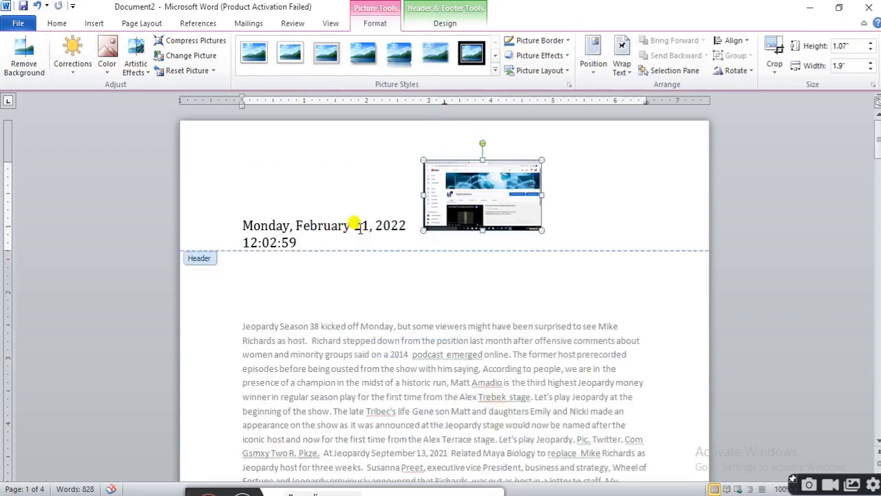
# Step: Crop the header picture to its blue banner and channel name strip, about 1.62" wide by 0.43" high
pyautogui.click(774, 49)
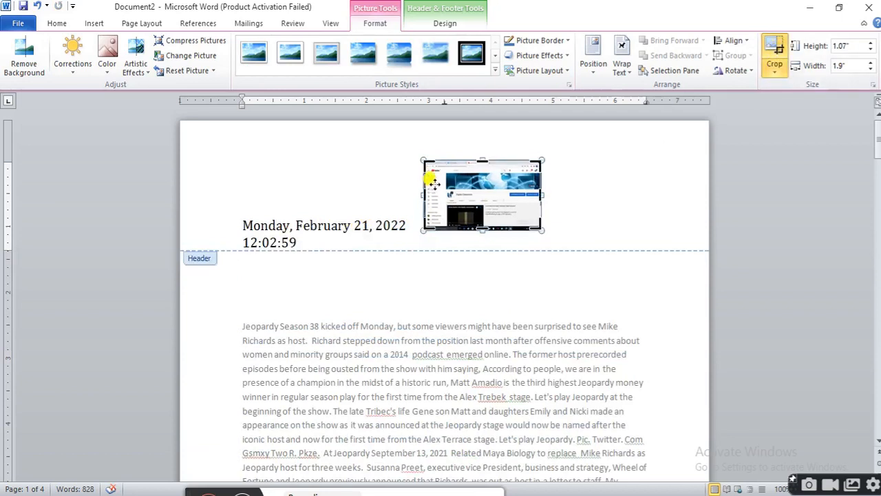
pyautogui.moveTo(437, 165); pyautogui.dragTo(435, 183)
pyautogui.moveTo(474, 162); pyautogui.dragTo(465, 160)
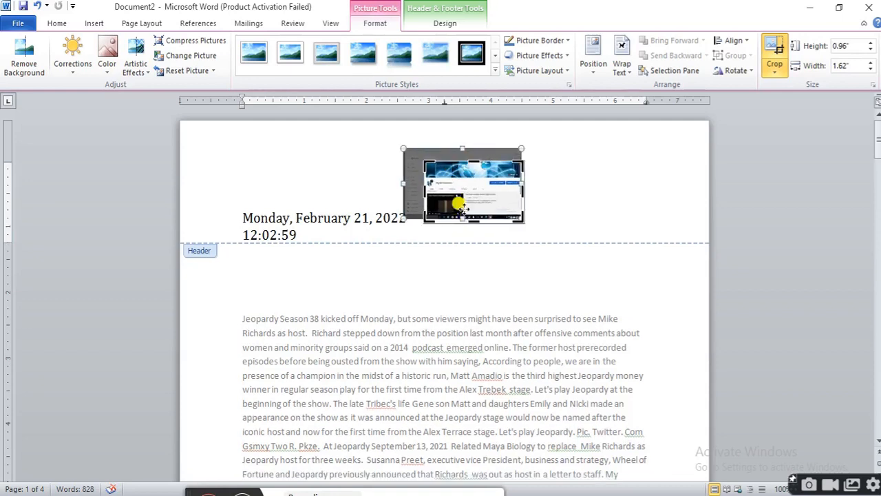
pyautogui.moveTo(474, 220); pyautogui.dragTo(473, 183)
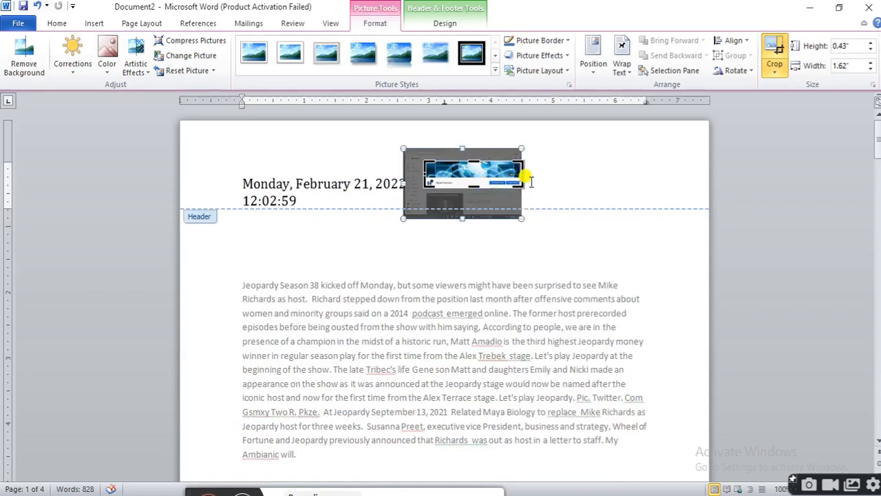
pyautogui.click(529, 181)
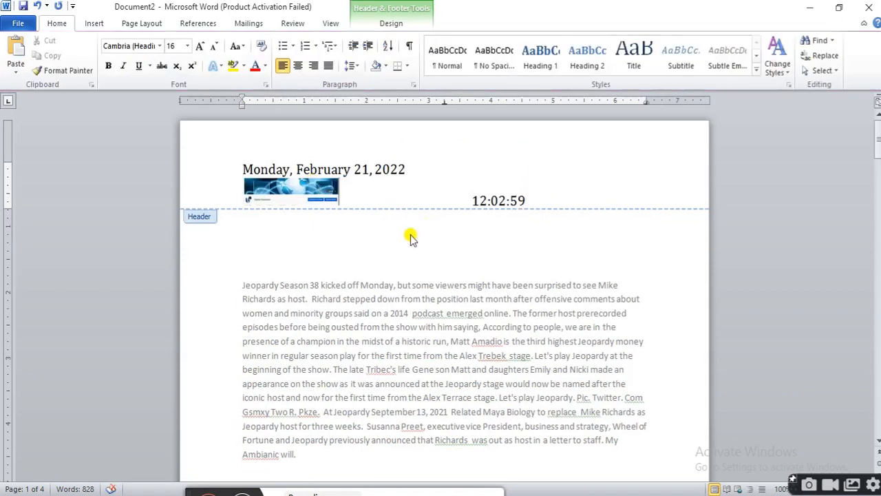
# Step: Remove the header from the document and check the header areas of the following pages
pyautogui.click(95, 23)
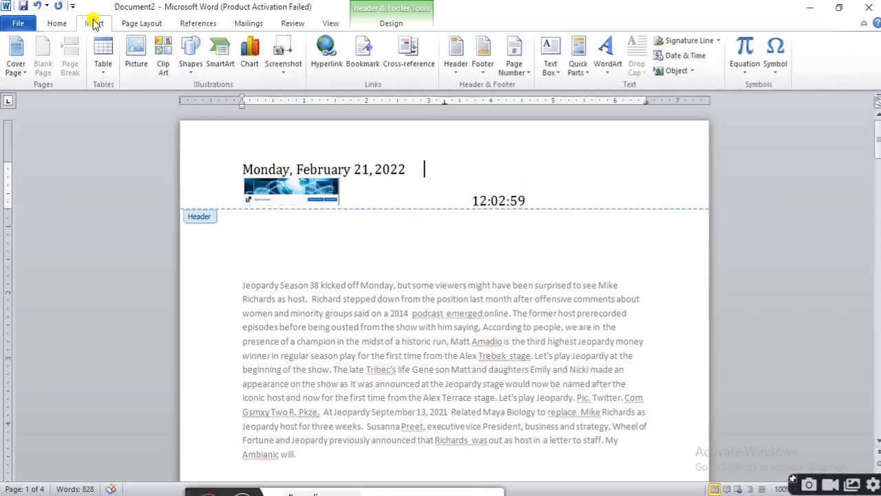
pyautogui.click(455, 63)
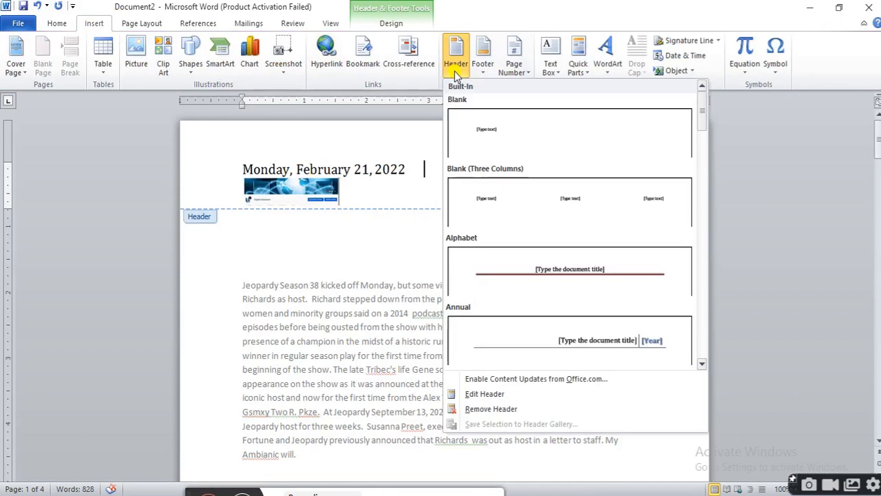
pyautogui.click(512, 413)
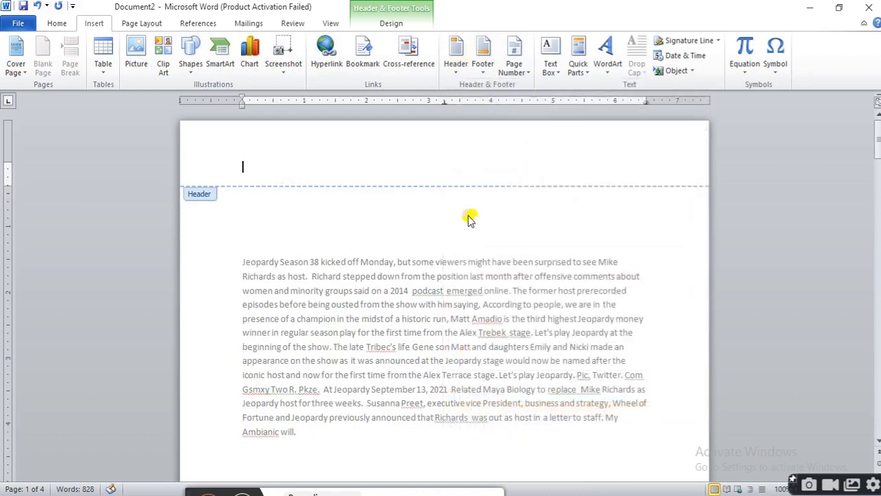
pyautogui.scroll(-10, 586, 271)
pyautogui.scroll(-6, 597, 315)
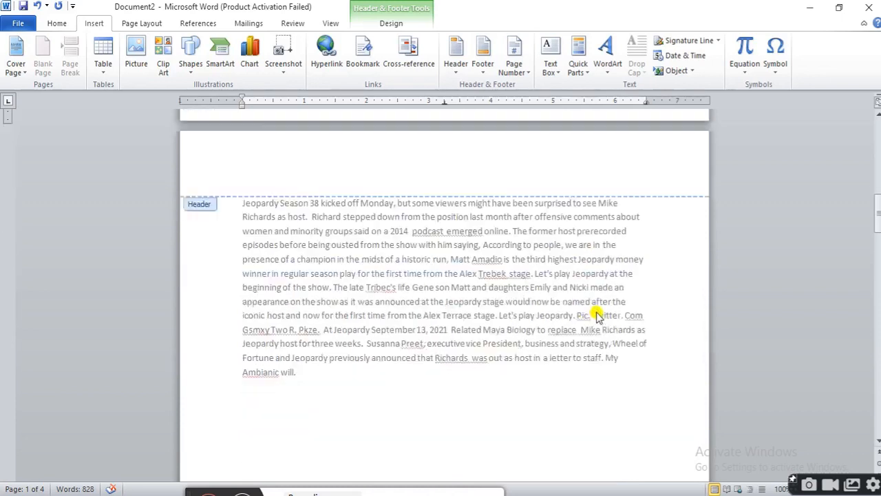
pyautogui.scroll(6, 597, 315)
pyautogui.scroll(-6, 600, 320)
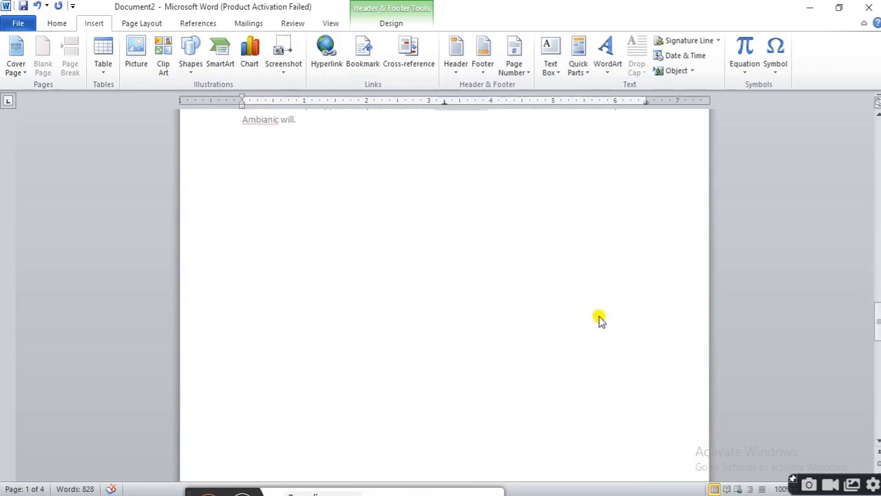
# Step: Examine the header and footer areas of the document's pages after the header removal
pyautogui.scroll(6, 600, 321)
pyautogui.scroll(-7, 610, 301)
pyautogui.scroll(-8, 621, 274)
pyautogui.scroll(11, 622, 270)
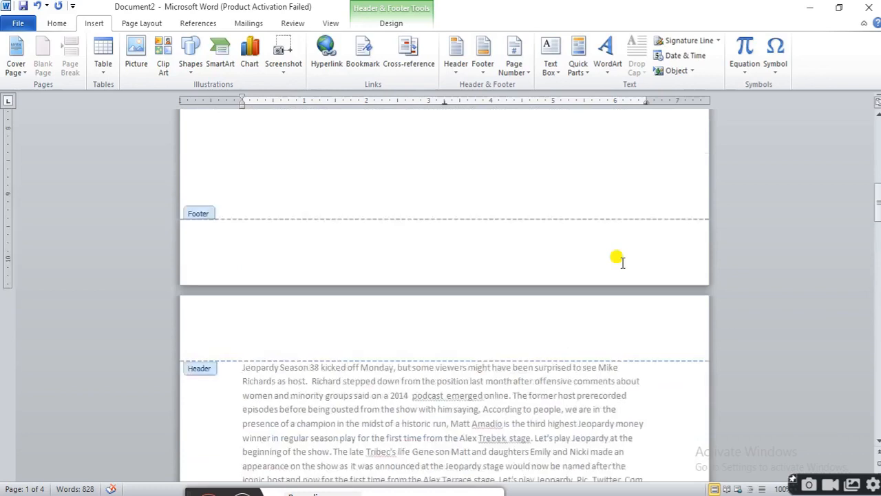
pyautogui.scroll(6, 621, 265)
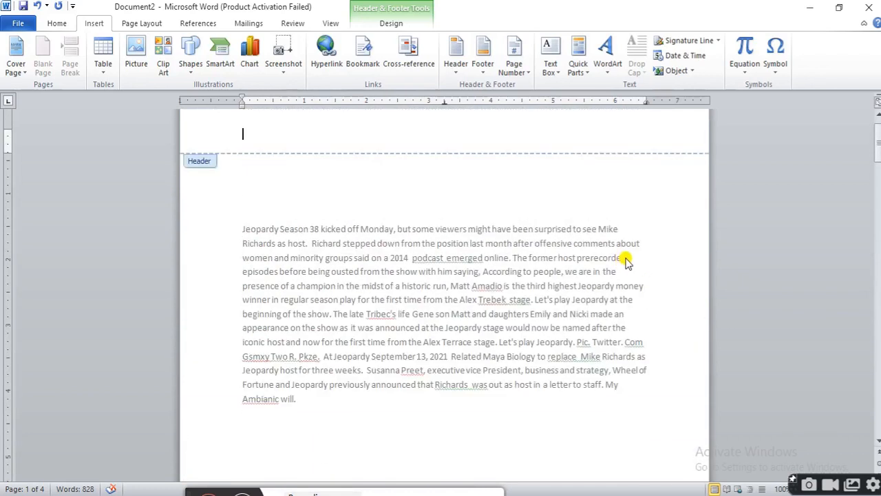
pyautogui.scroll(1, 626, 260)
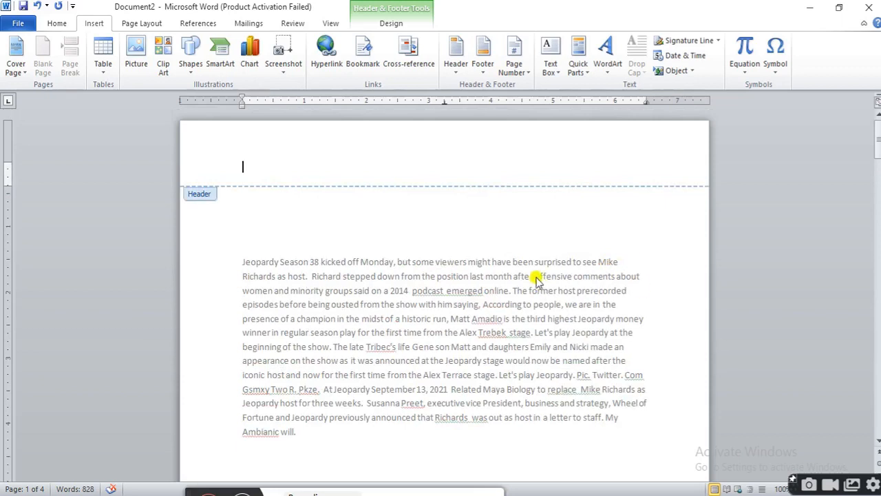
pyautogui.scroll(10, 540, 271)
pyautogui.scroll(-8, 541, 269)
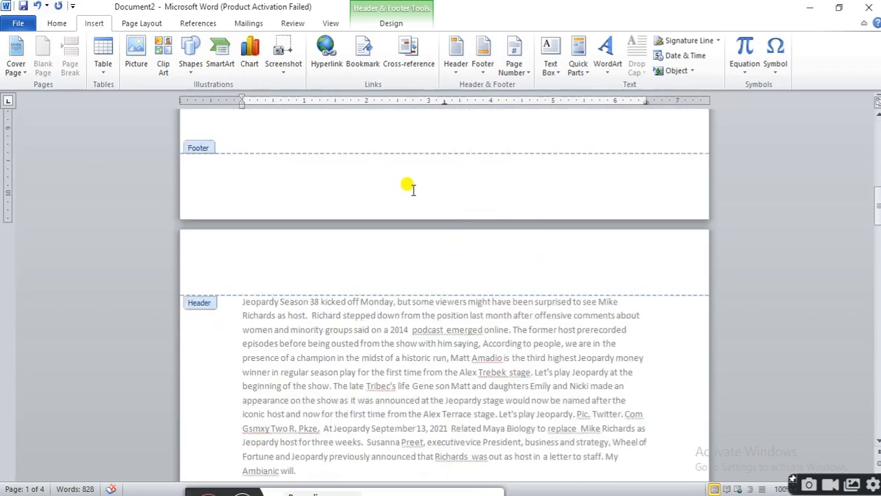
# Step: Insert the built-in Cubicles (Odd Page) footer into the document
pyautogui.click(483, 65)
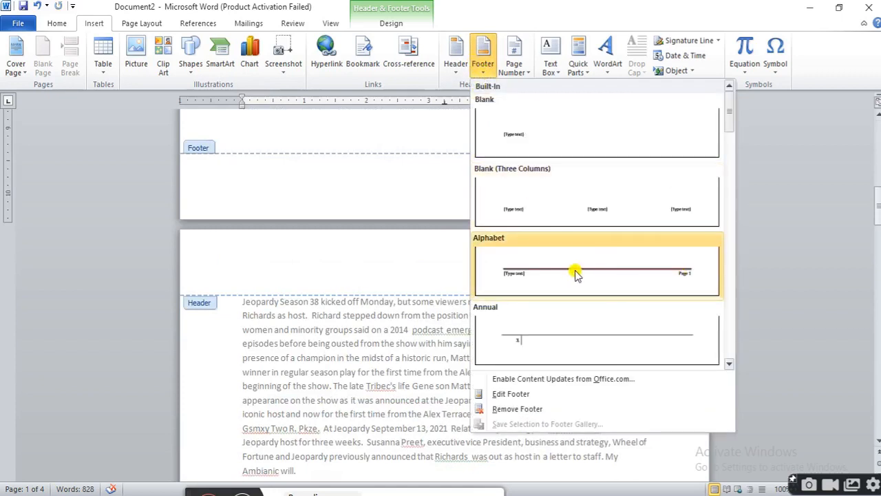
pyautogui.scroll(-5, 589, 279)
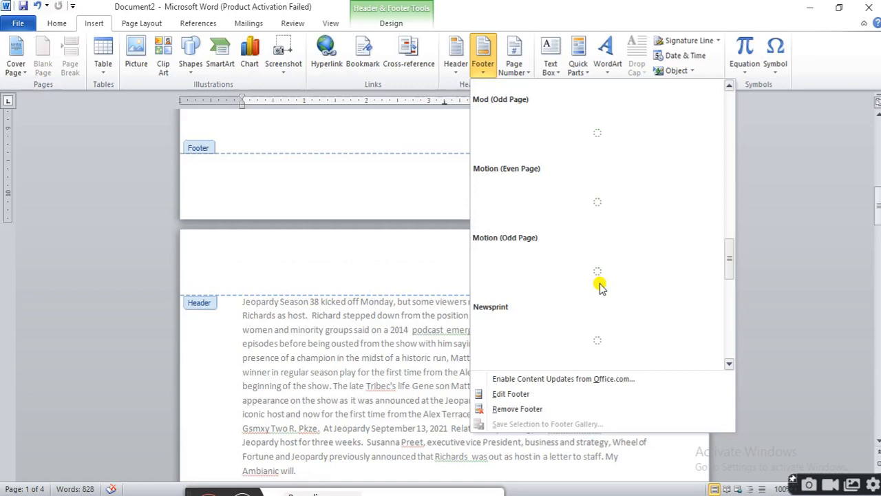
pyautogui.moveTo(731, 262); pyautogui.dragTo(711, 196)
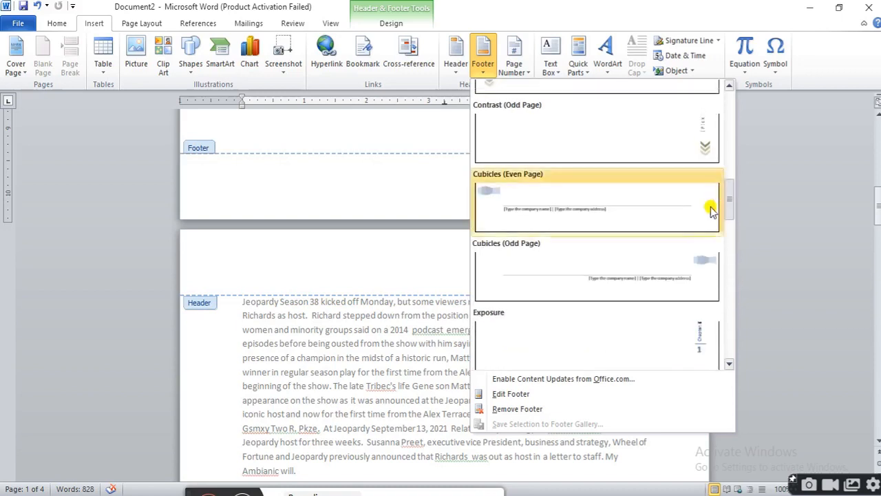
pyautogui.click(649, 282)
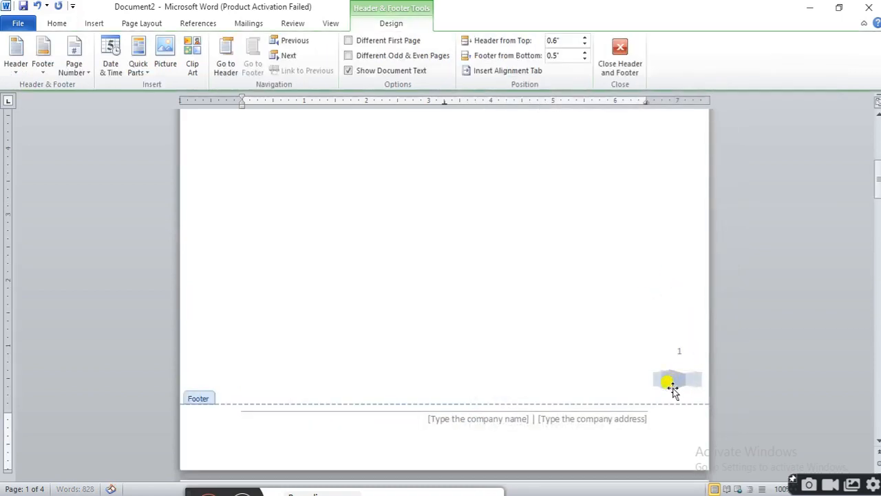
# Step: Try deleting the page number graphic above the footer line, and undo the deletion
pyautogui.click(665, 377)
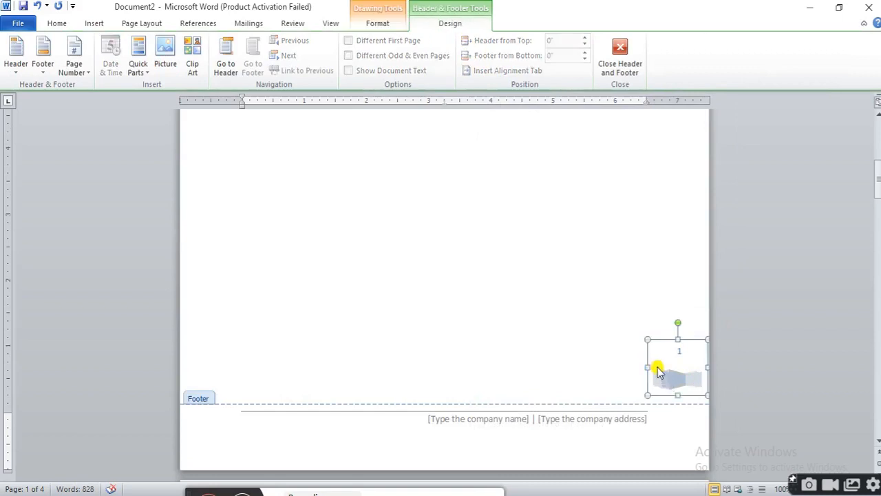
pyautogui.press('Delete')
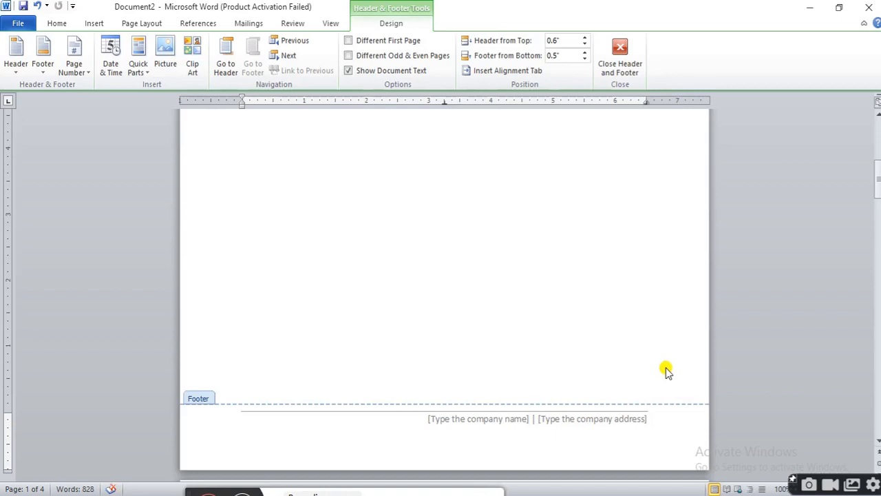
pyautogui.hotkey('ctrl', 'z')
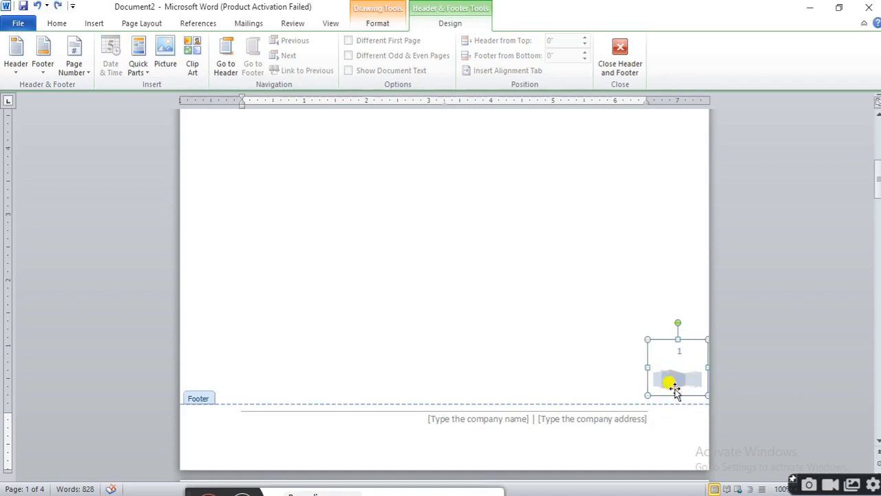
# Step: Fill in the footer's company name placeholder with "Digital Classroom"
pyautogui.click(520, 421)
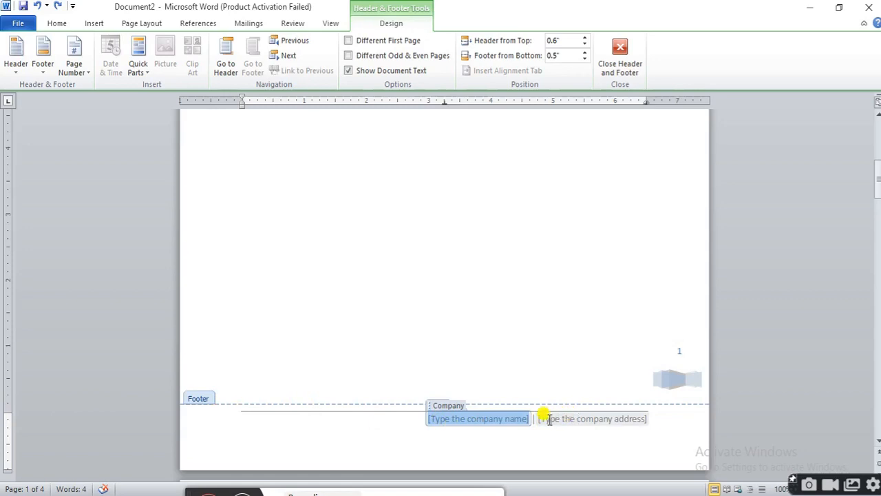
pyautogui.write('Digit')
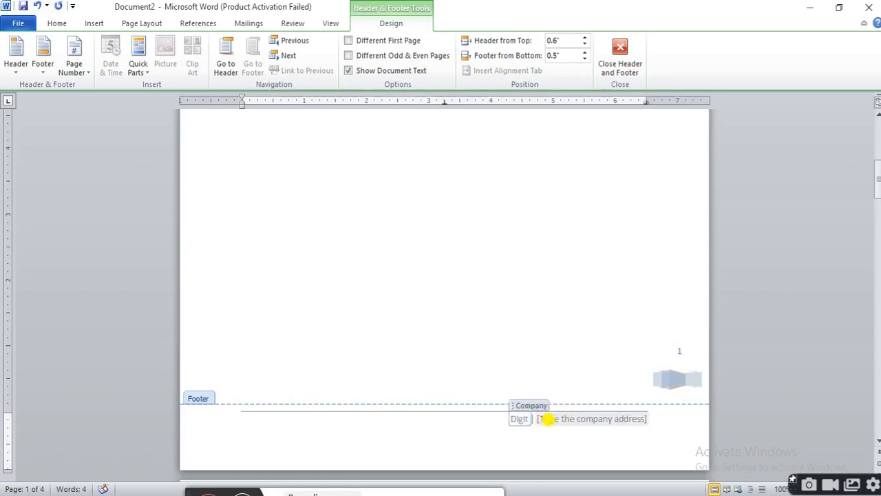
pyautogui.write('al Class')
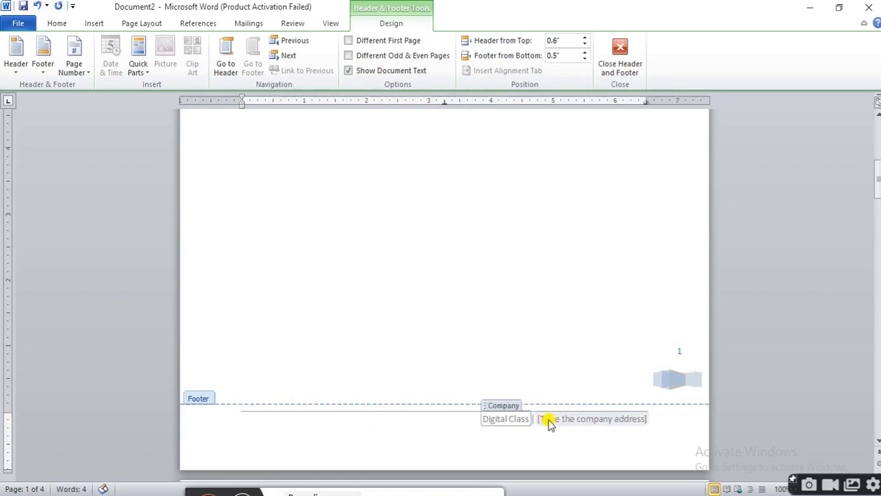
pyautogui.write('room')
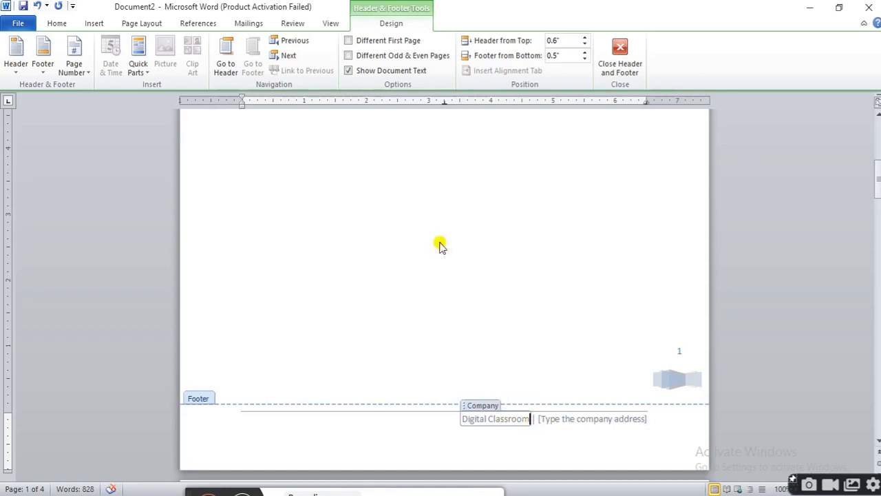
# Step: Try footer distances of 0.4" and 0.3" from the page bottom, and restore the distance to 0.5"
pyautogui.click(584, 58)
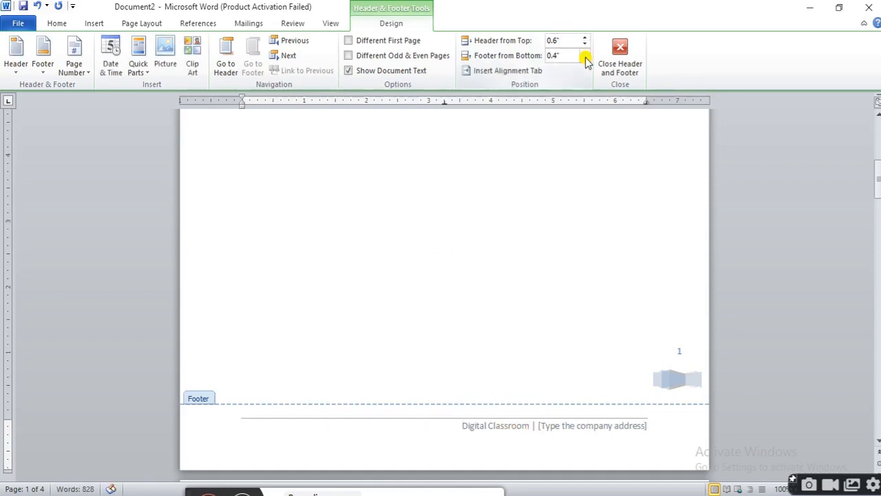
pyautogui.click(585, 51)
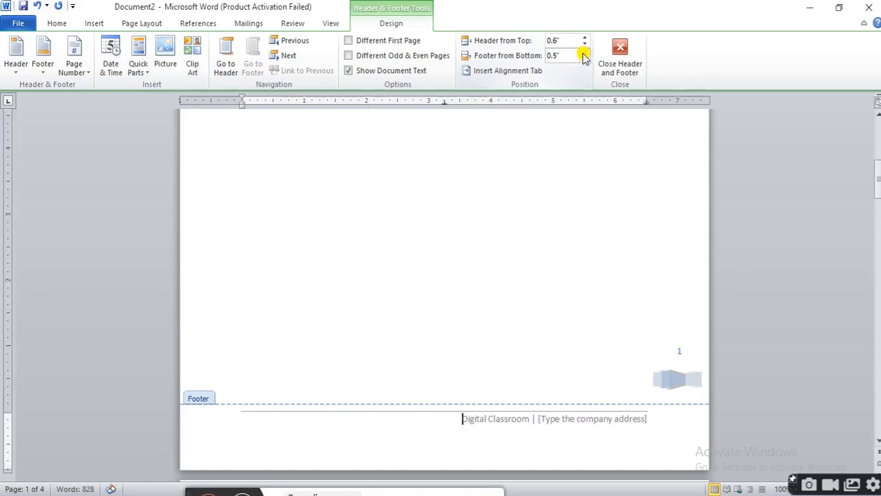
pyautogui.click(584, 59)
pyautogui.click(584, 58)
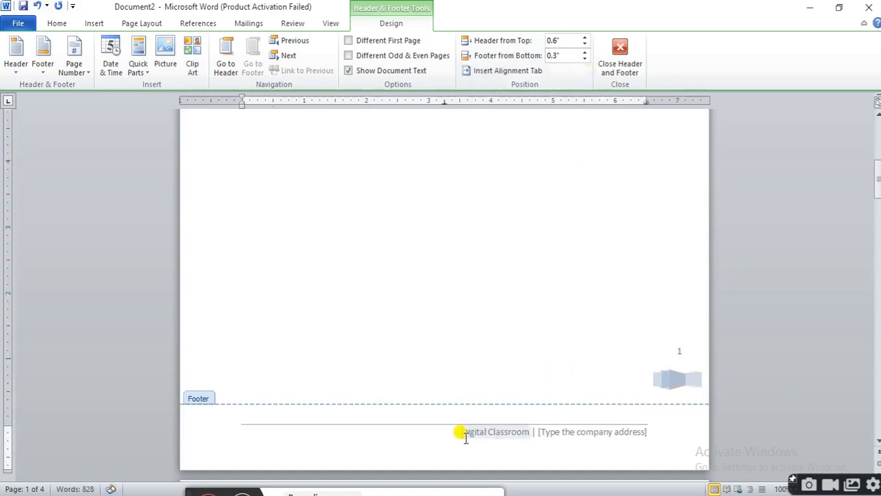
pyautogui.click(584, 51)
pyautogui.click(584, 52)
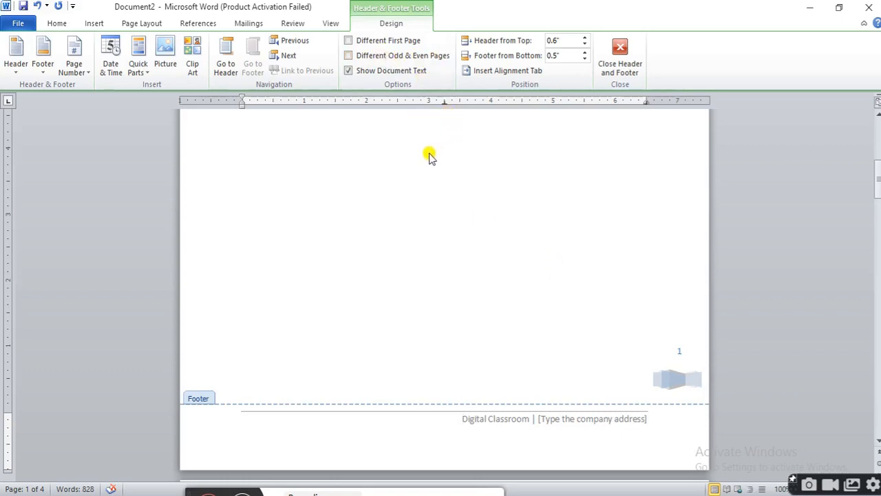
# Step: Try hiding the document text while editing the footer, and show it again to compare page 1
pyautogui.click(349, 71)
pyautogui.click(349, 71)
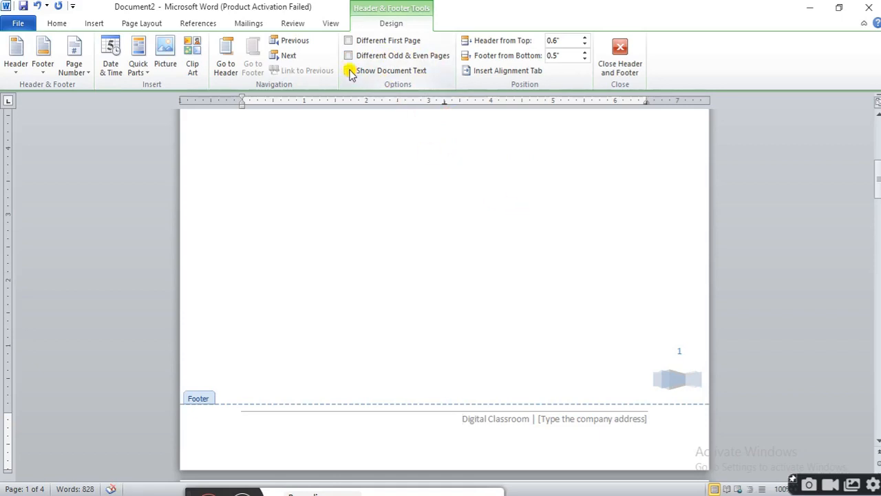
pyautogui.click(349, 71)
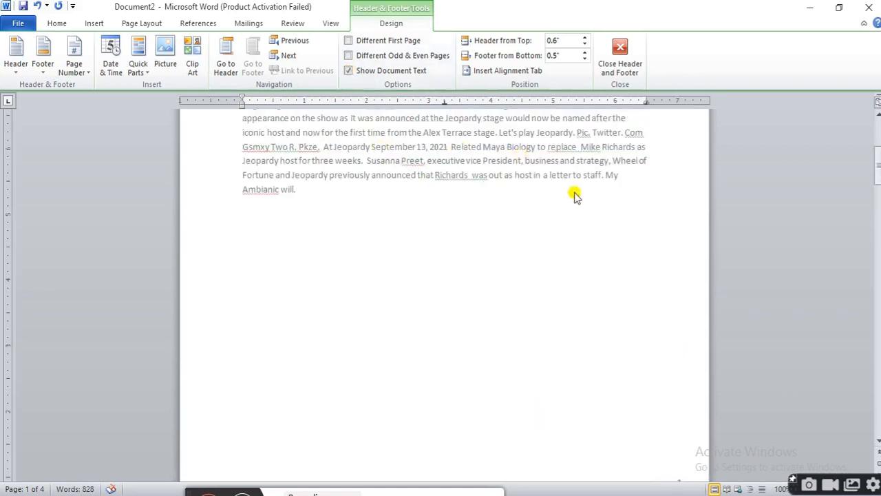
pyautogui.scroll(-3, 533, 228)
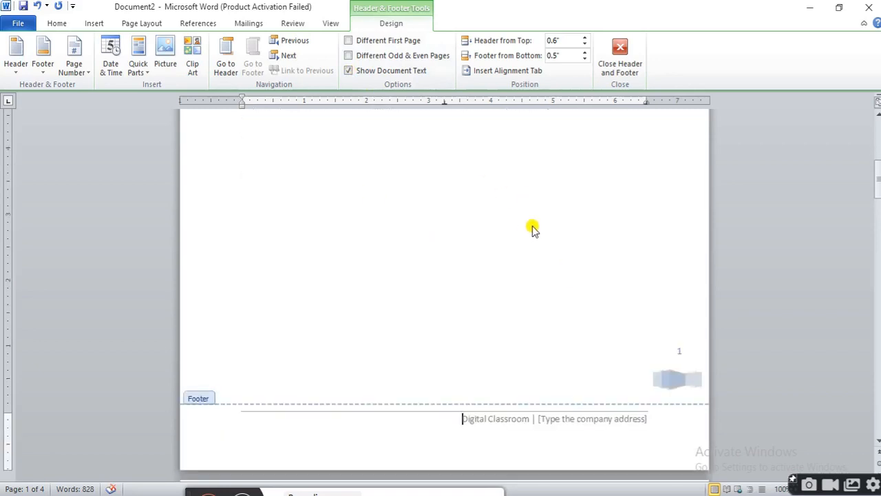
pyautogui.scroll(2, 533, 229)
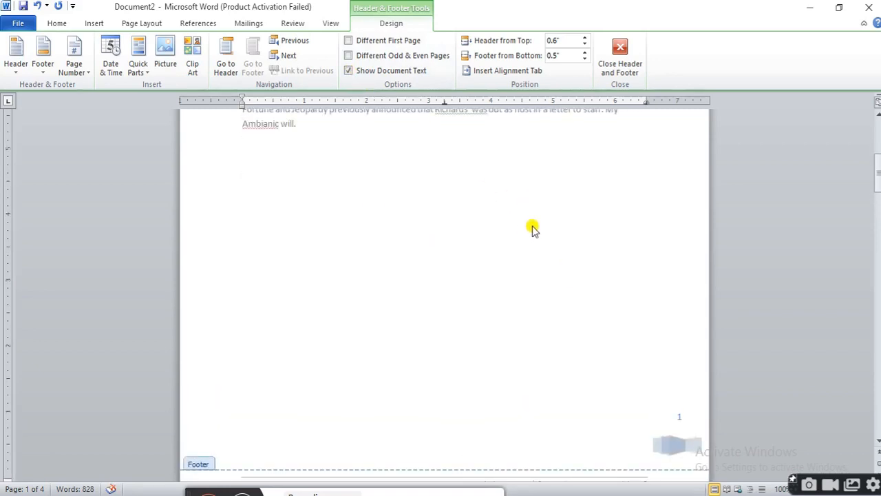
# Step: Go to the page 1 header, enter "Digital Classroom" in it and return to the footer
pyautogui.click(227, 69)
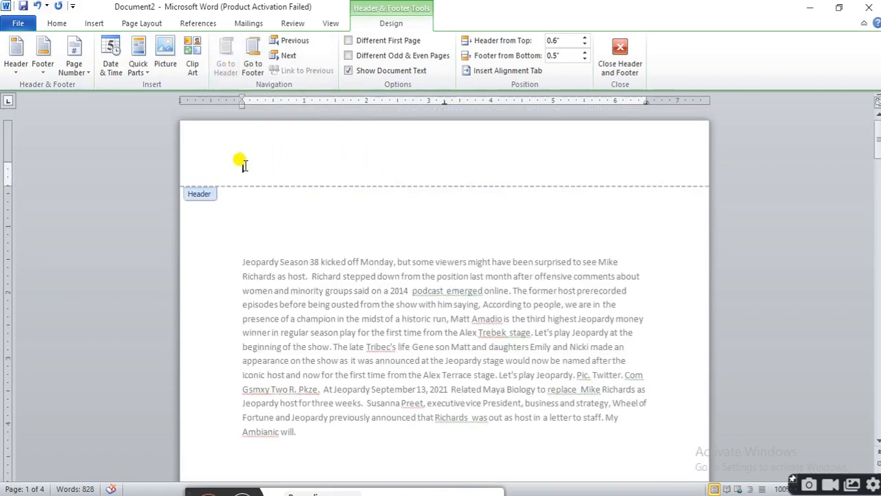
pyautogui.write('Digital Classroom')
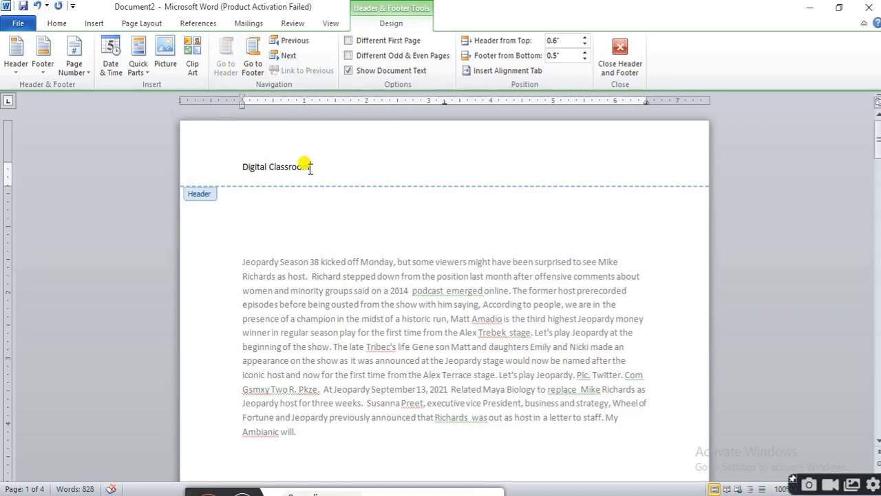
pyautogui.click(252, 67)
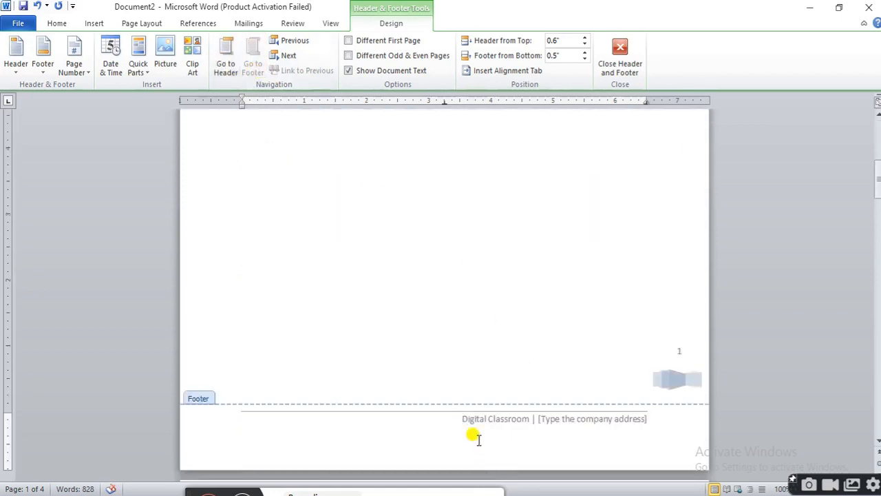
# Step: Select all of the footer's content, view the page 1 header and close header and footer editing
pyautogui.hotkey('ctrl', 'a')
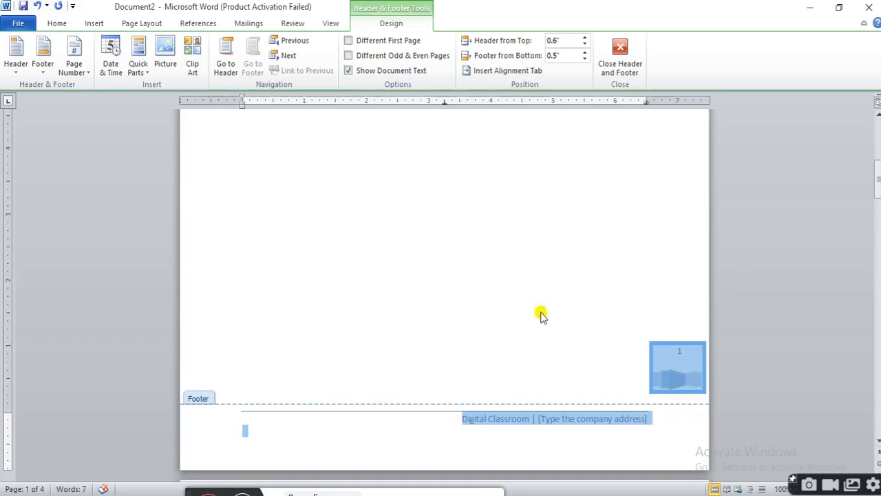
pyautogui.scroll(-10, 591, 252)
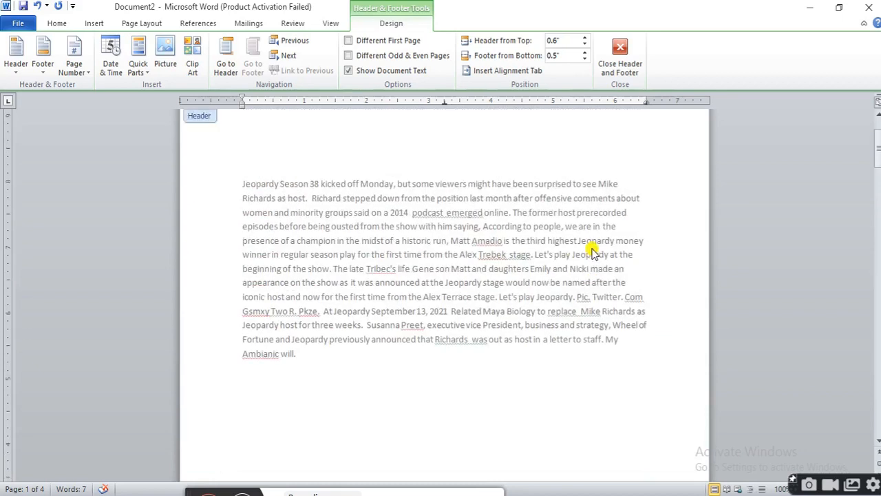
pyautogui.scroll(2, 588, 250)
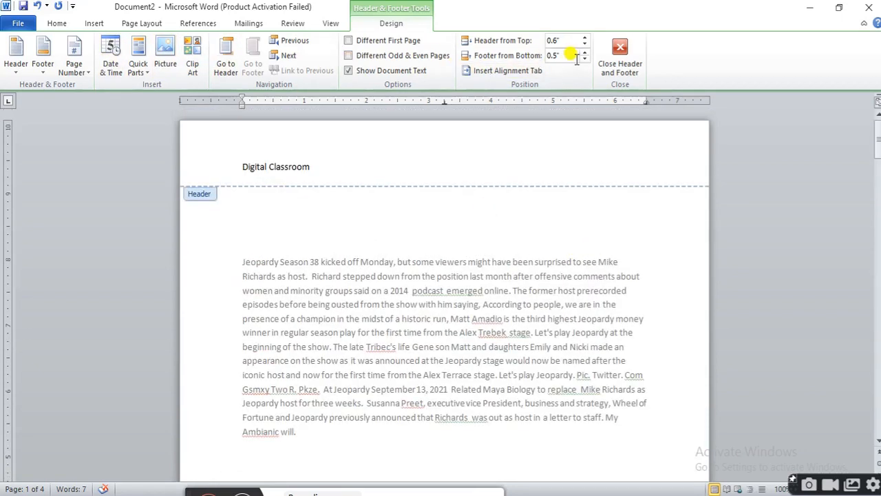
pyautogui.click(620, 52)
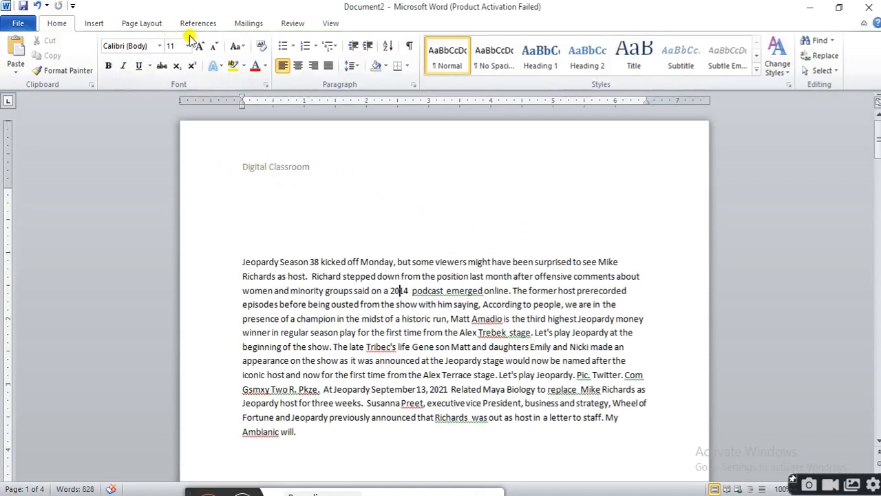
# Step: Examine how the Digital Classroom header and the footer appear on the document's pages
pyautogui.scroll(-3, 591, 221)
pyautogui.scroll(6, 591, 226)
pyautogui.scroll(-3, 596, 234)
pyautogui.scroll(-5, 592, 234)
pyautogui.scroll(10, 588, 234)
pyautogui.scroll(-9, 591, 236)
pyautogui.scroll(-3, 594, 238)
pyautogui.scroll(12, 590, 239)
pyautogui.scroll(-11, 591, 241)
pyautogui.scroll(-3, 592, 237)
pyautogui.scroll(14, 593, 240)
pyautogui.scroll(-10, 596, 241)
pyautogui.scroll(9, 605, 220)
pyautogui.scroll(-9, 615, 199)
pyautogui.scroll(9, 615, 189)
pyautogui.scroll(-8, 615, 183)
pyautogui.scroll(7, 618, 190)
pyautogui.scroll(-12, 615, 185)
pyautogui.scroll(7, 615, 182)
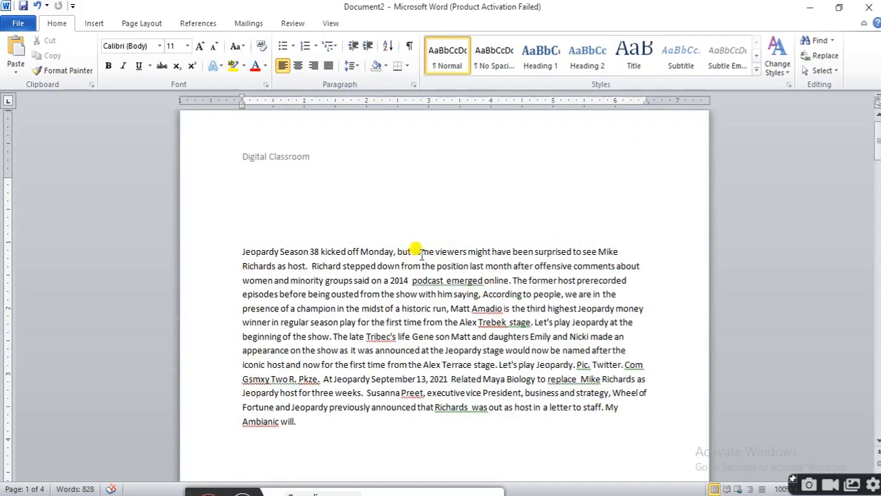
# Step: Insert page numbers at the top of the pages in the Brackets 2 style and close header editing
pyautogui.click(95, 22)
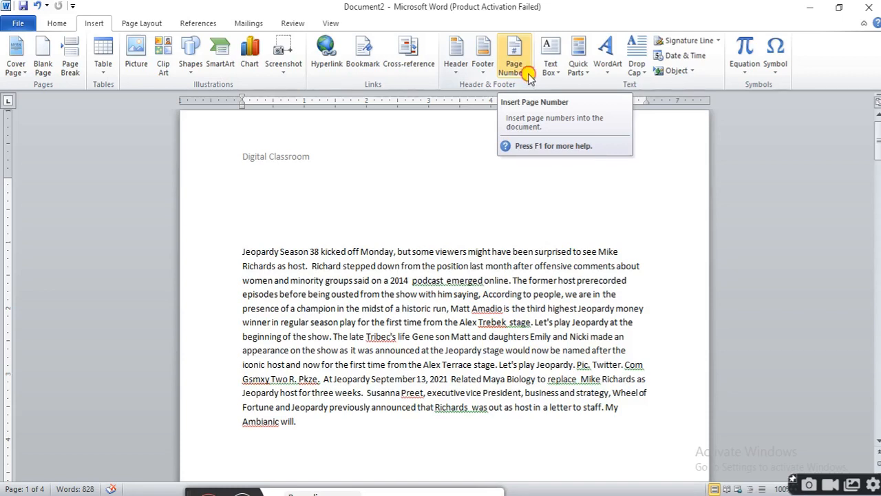
pyautogui.click(527, 74)
pyautogui.moveTo(529, 92)
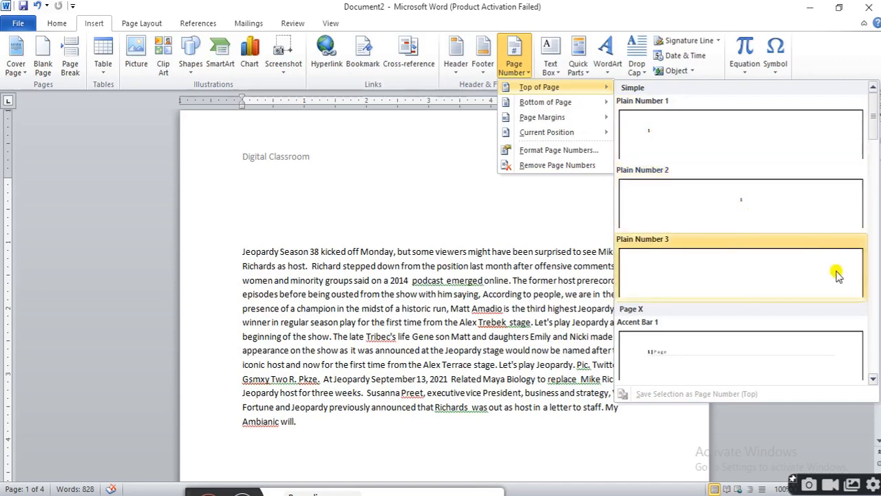
pyautogui.scroll(-3, 835, 271)
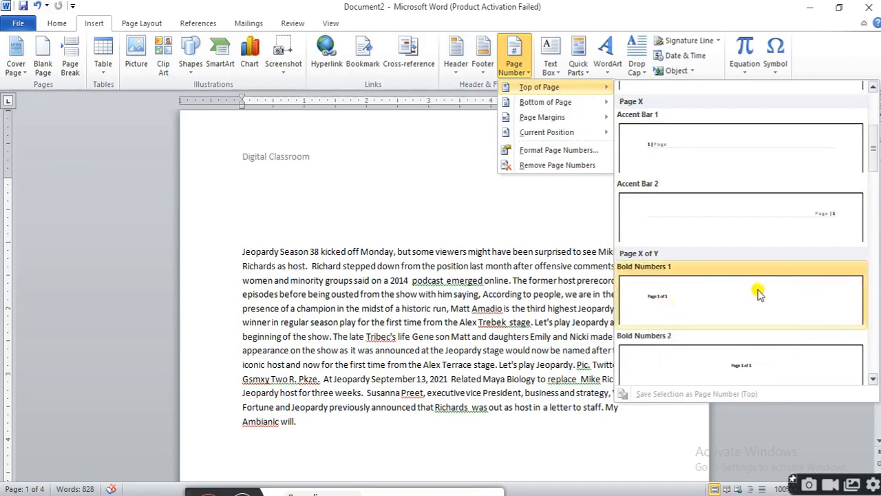
pyautogui.scroll(-5, 757, 292)
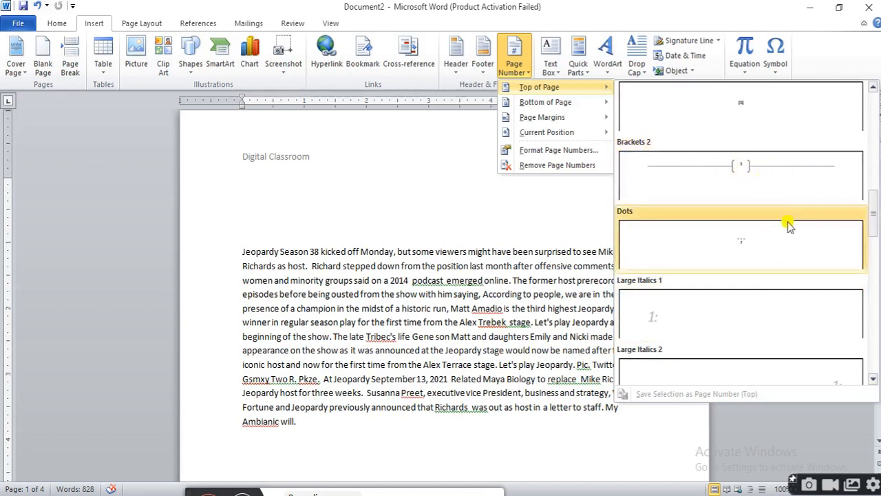
pyautogui.scroll(-5, 785, 224)
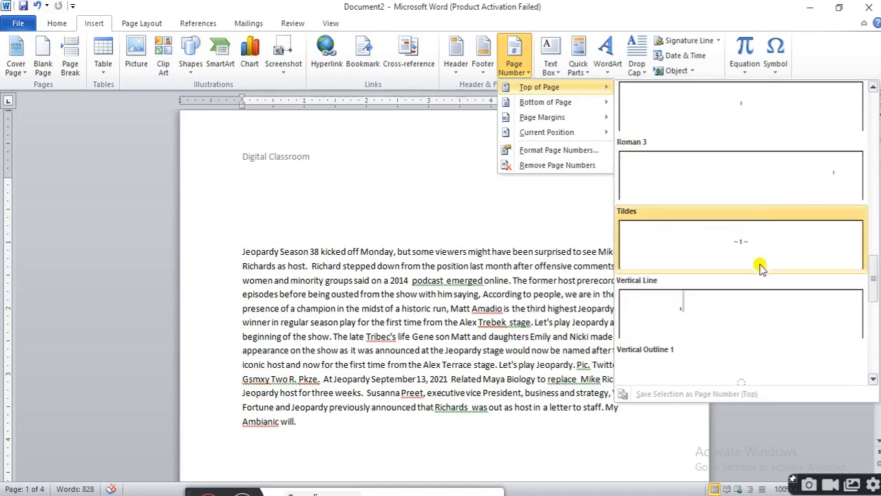
pyautogui.scroll(-5, 760, 302)
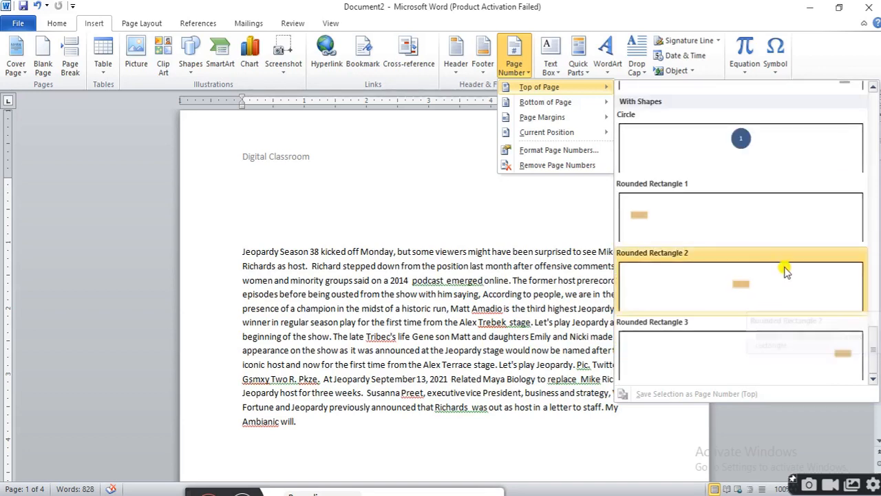
pyautogui.scroll(10, 786, 271)
pyautogui.scroll(-3, 787, 262)
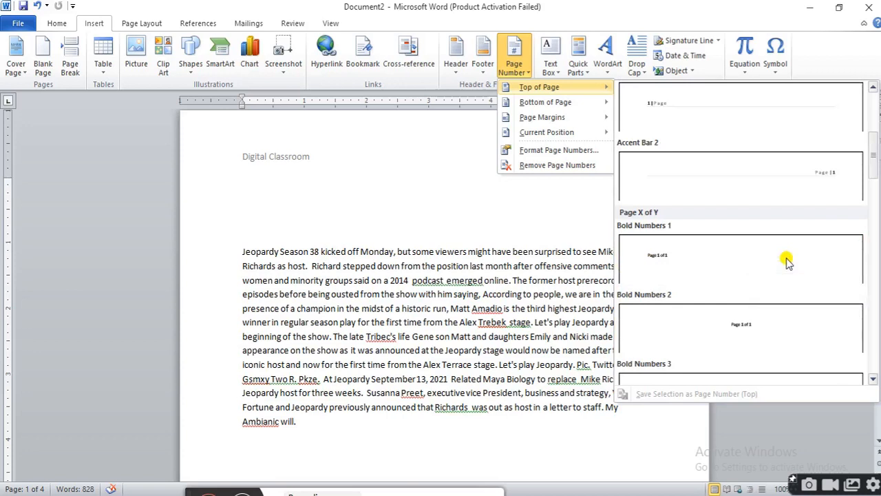
pyautogui.scroll(5, 787, 262)
pyautogui.scroll(-6, 782, 204)
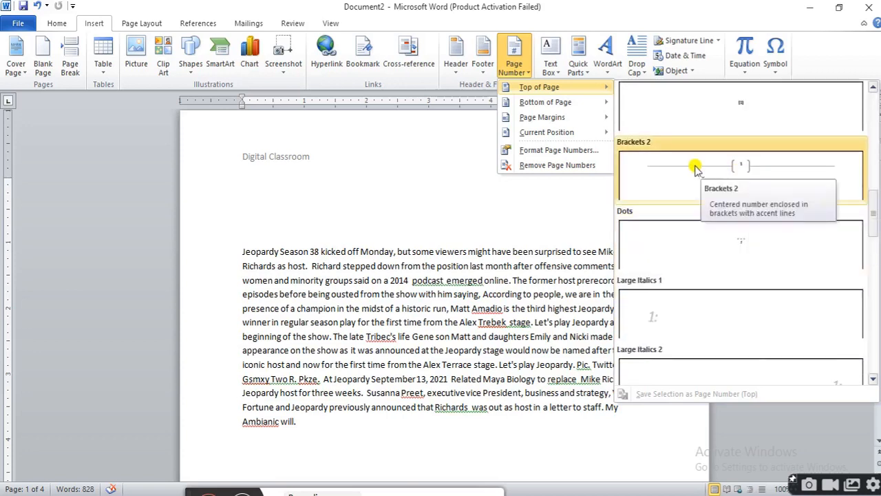
pyautogui.click(747, 169)
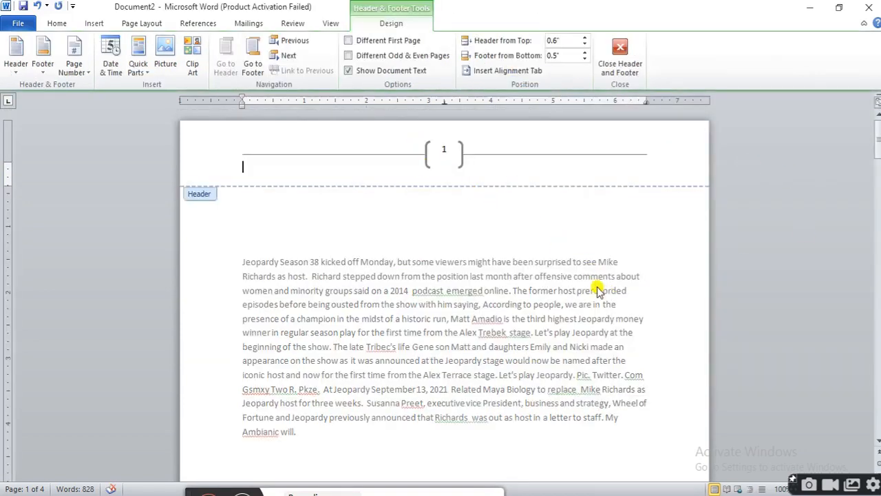
pyautogui.scroll(-2, 547, 276)
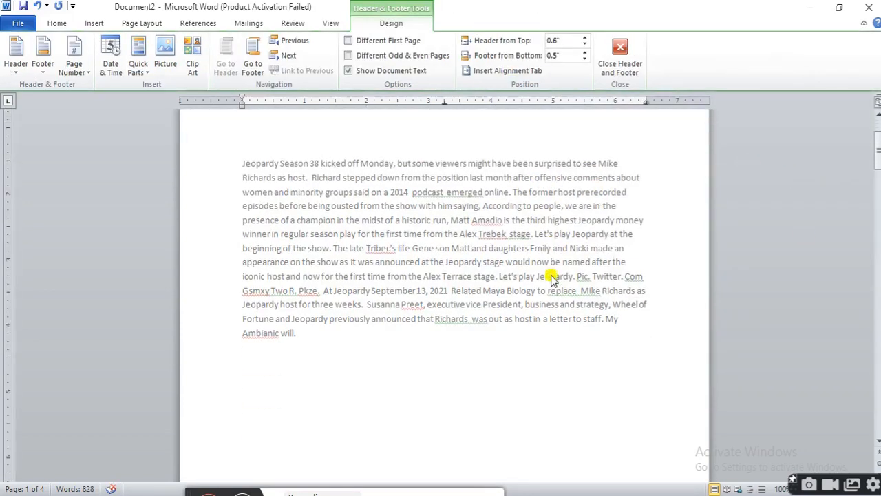
pyautogui.scroll(2, 555, 274)
pyautogui.doubleClick(531, 259)
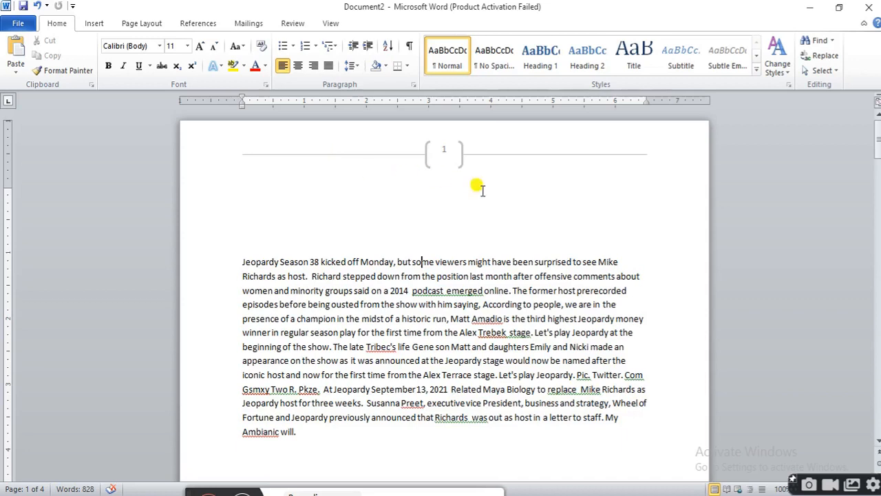
# Step: Examine how the bracketed page numbers appear at the top of each page of the document
pyautogui.click(458, 245)
pyautogui.scroll(-12, 575, 231)
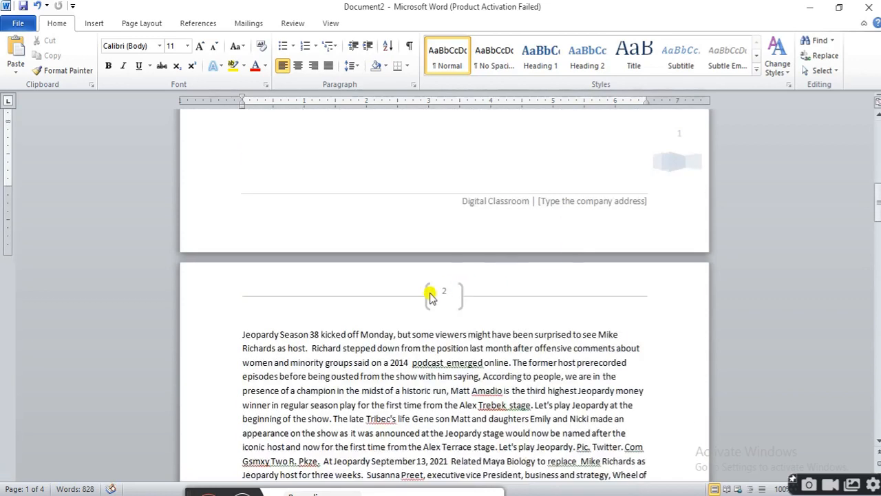
pyautogui.scroll(-8, 584, 256)
pyautogui.scroll(10, 596, 245)
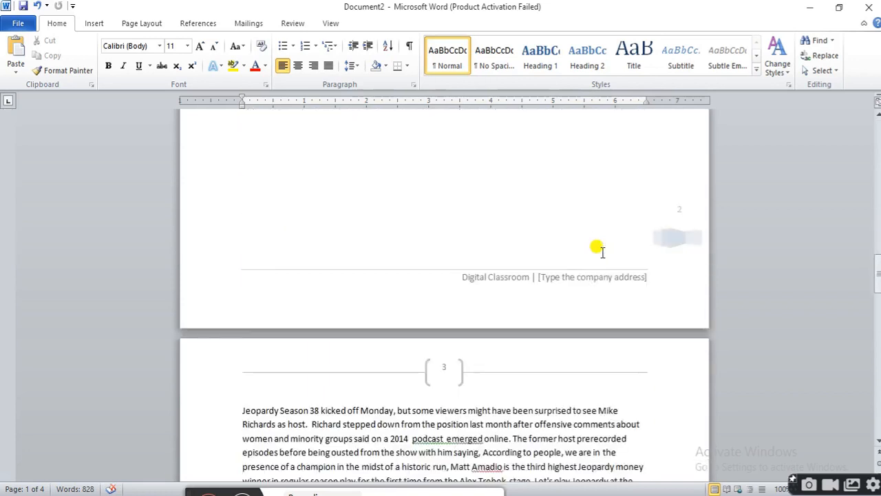
pyautogui.scroll(-9, 576, 246)
pyautogui.scroll(-10, 583, 237)
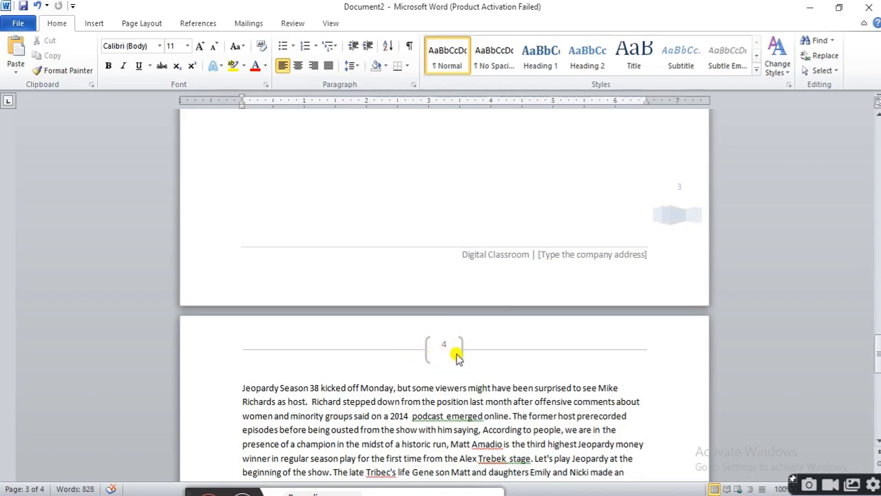
pyautogui.scroll(15, 581, 321)
pyautogui.scroll(-3, 607, 215)
pyautogui.scroll(20, 612, 210)
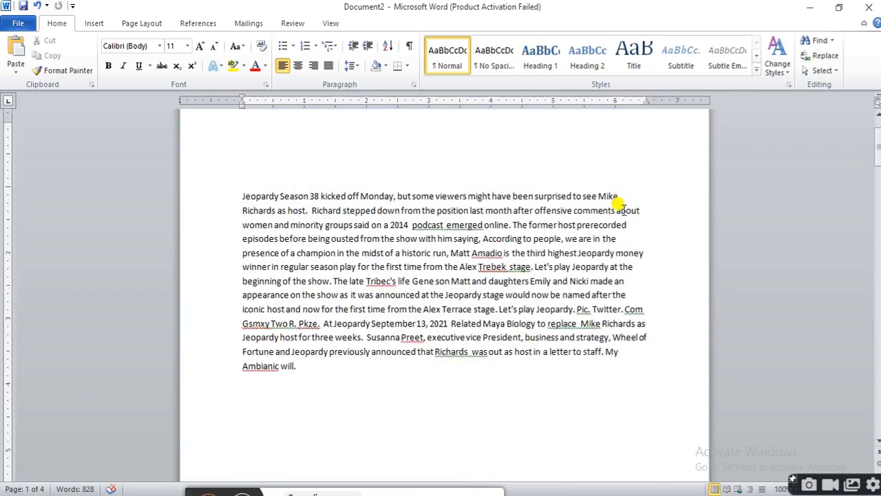
pyautogui.scroll(3, 619, 203)
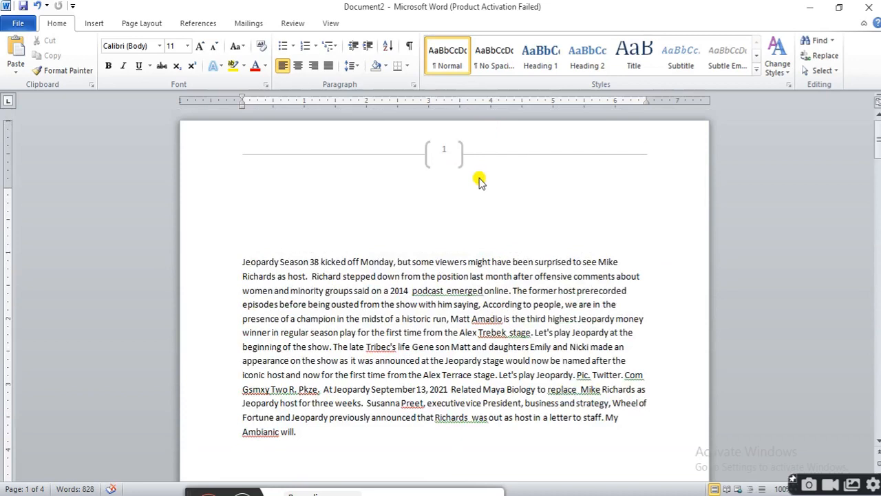
# Step: Add page numbers in the page margins using the Accent Bar, Left style and close header editing
pyautogui.click(94, 23)
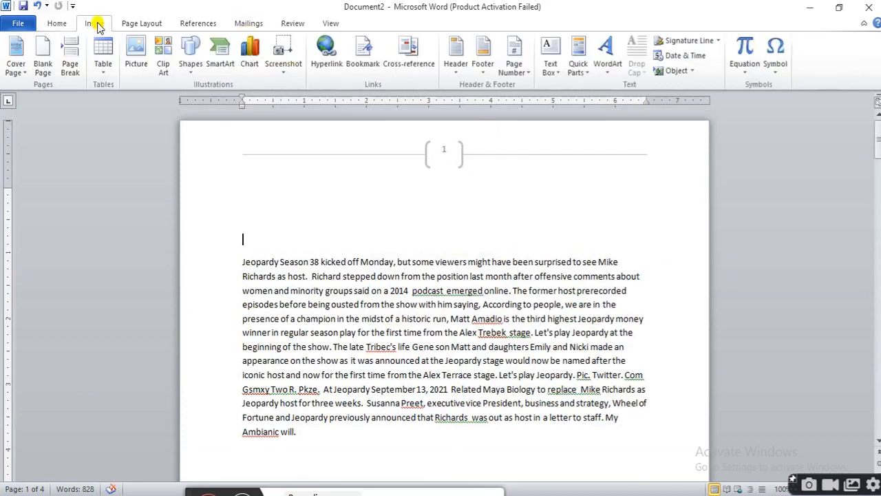
pyautogui.click(530, 74)
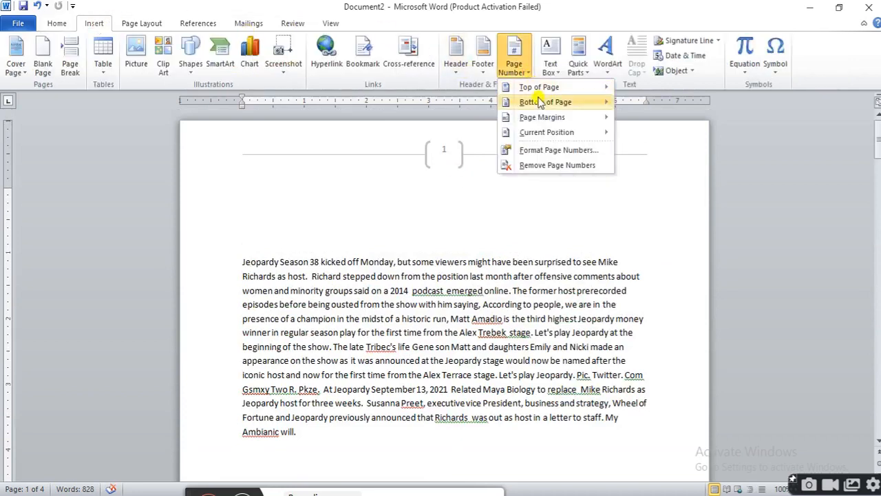
pyautogui.moveTo(554, 107)
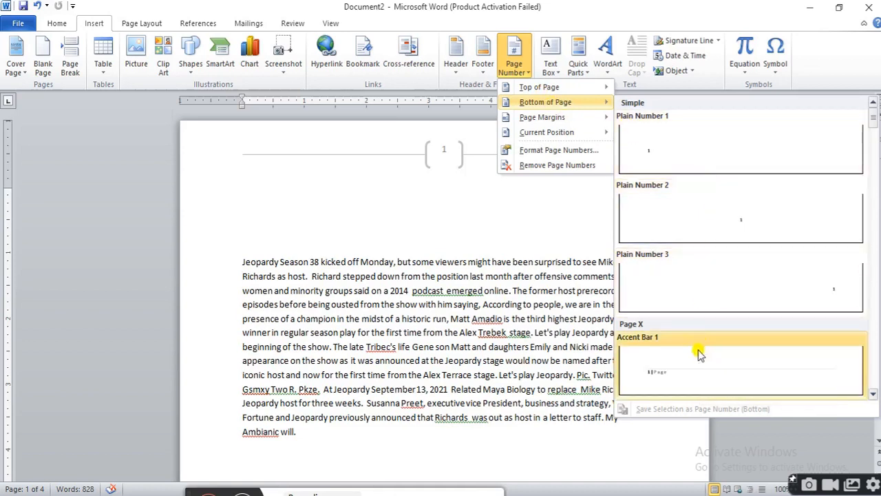
pyautogui.moveTo(570, 121)
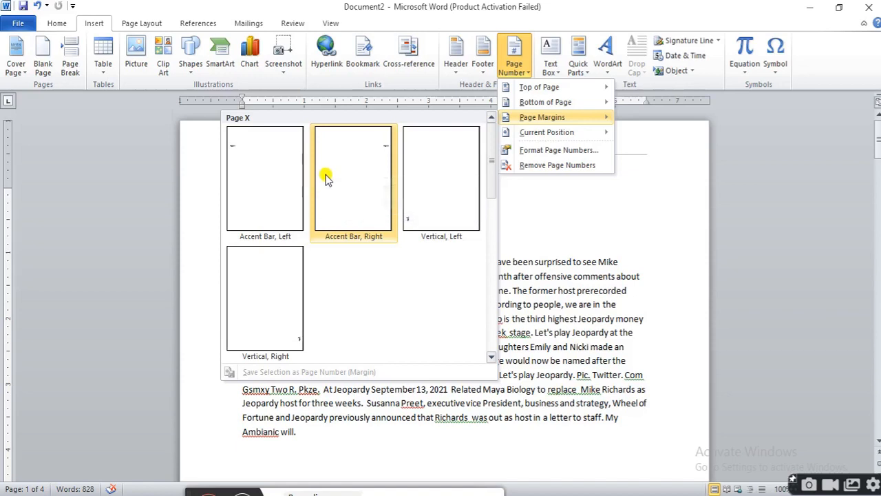
pyautogui.click(246, 157)
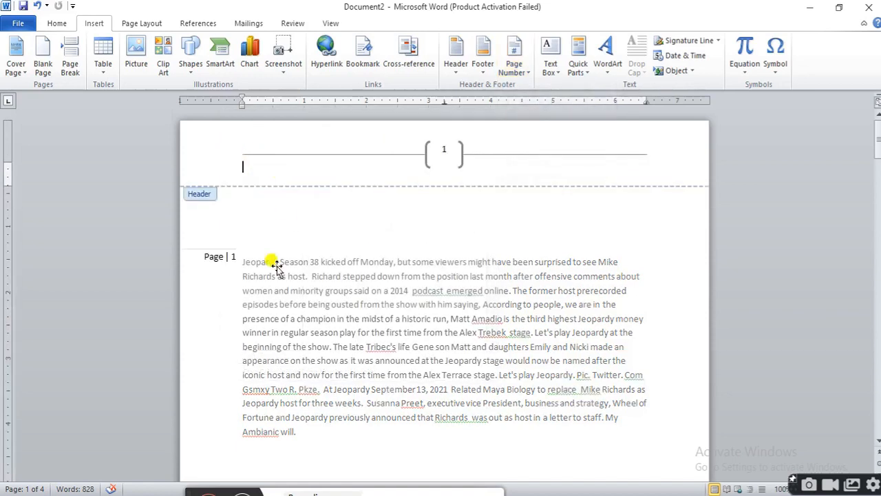
pyautogui.click(210, 258)
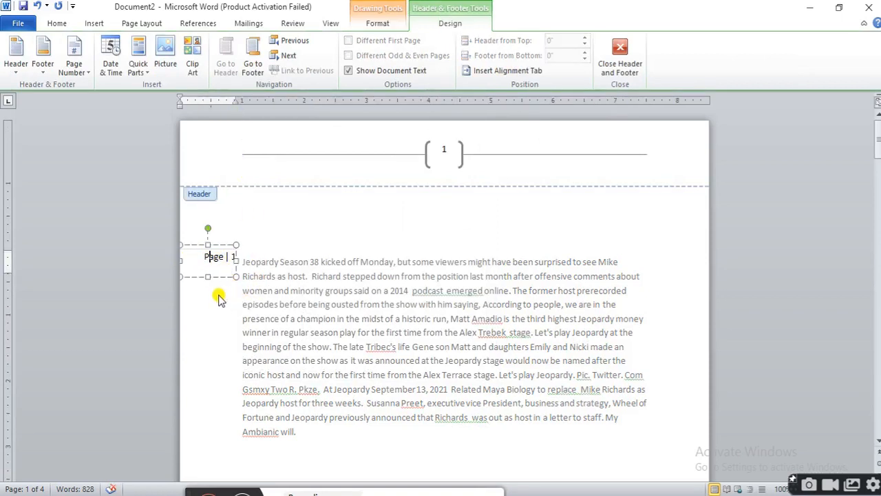
pyautogui.doubleClick(370, 281)
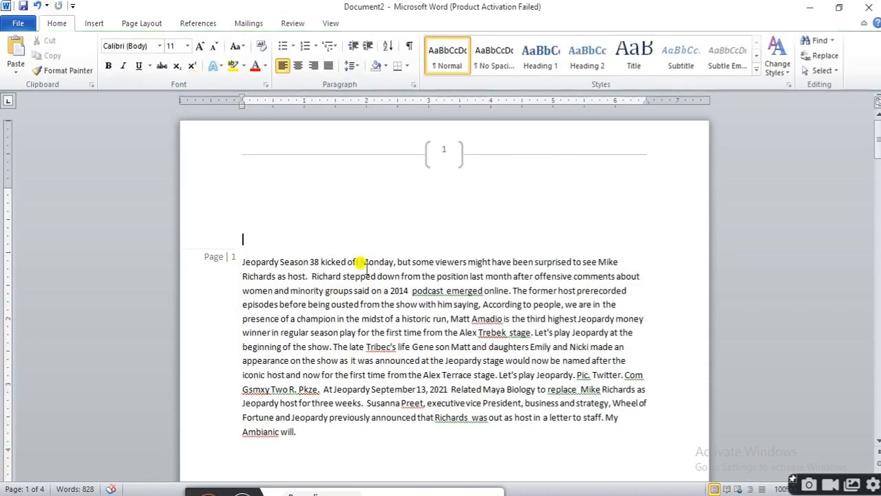
# Step: Examine the page numbers in the left margin throughout the document and return to page 1
pyautogui.scroll(-10, 461, 272)
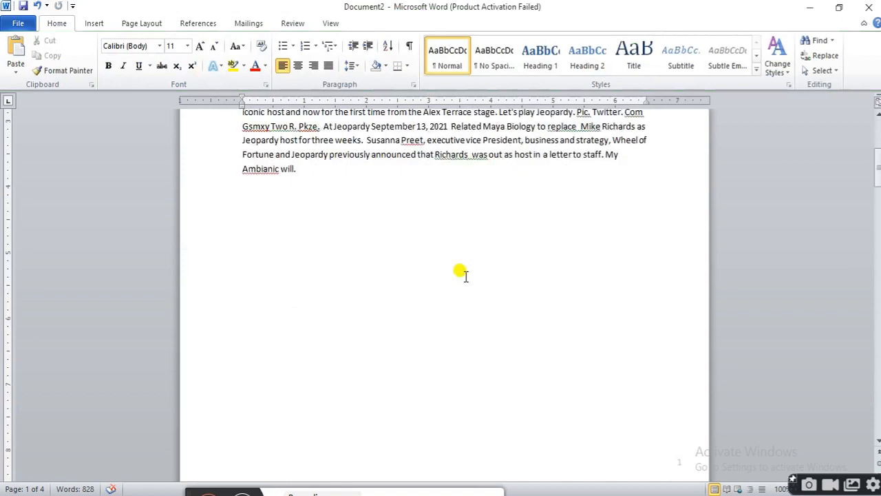
pyautogui.scroll(-3, 461, 272)
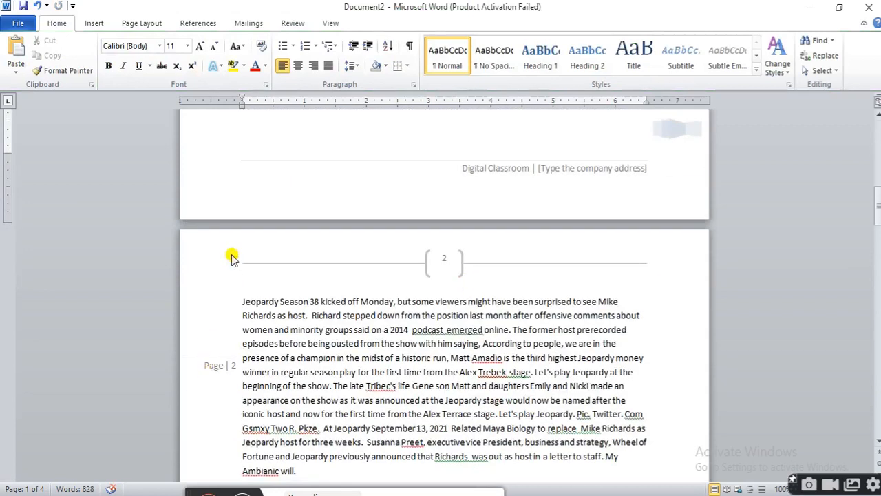
pyautogui.scroll(-13, 354, 295)
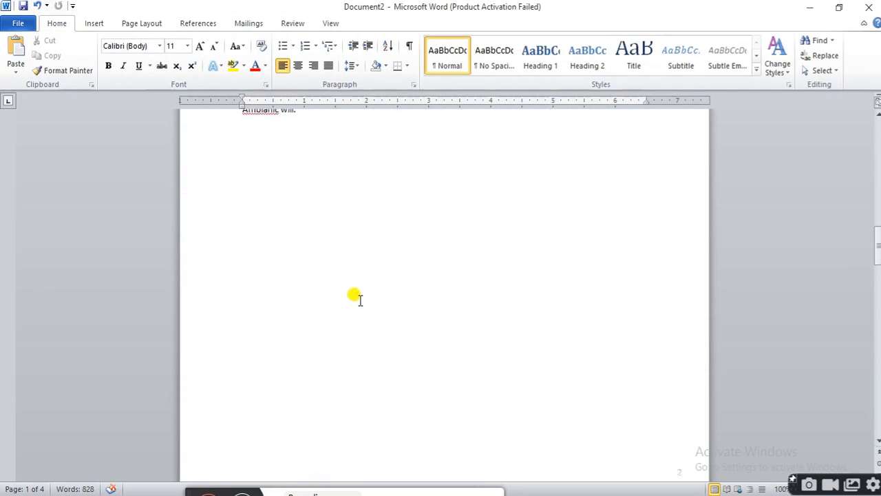
pyautogui.scroll(-4, 360, 305)
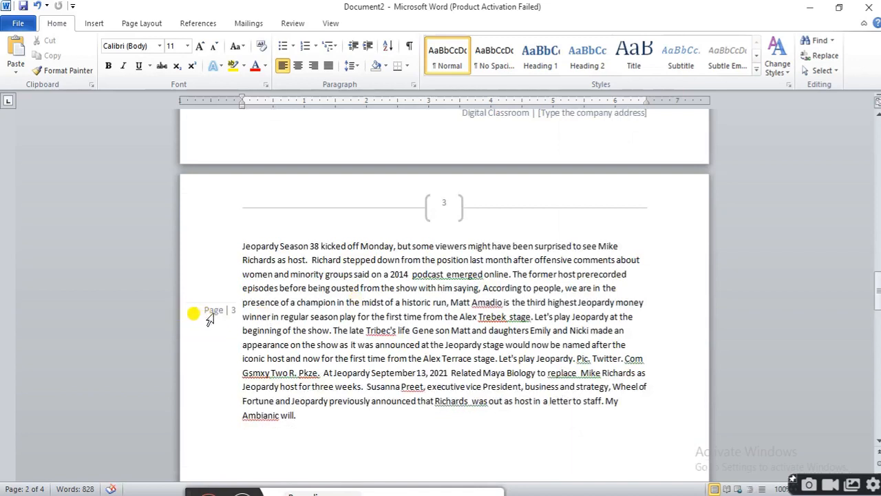
pyautogui.scroll(-16, 365, 272)
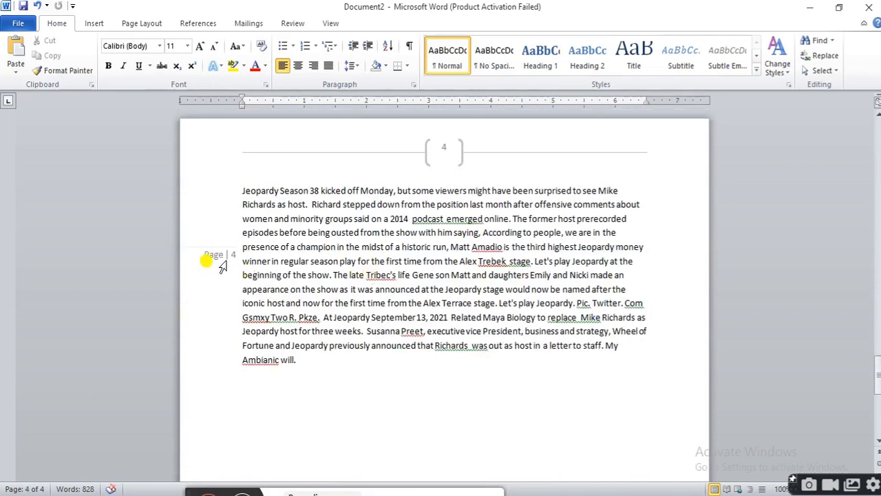
pyautogui.scroll(20, 557, 249)
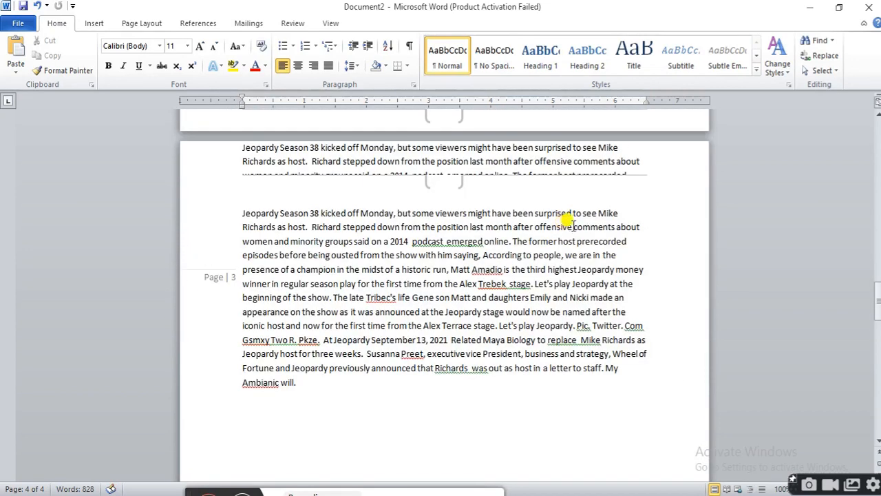
pyautogui.scroll(12, 572, 218)
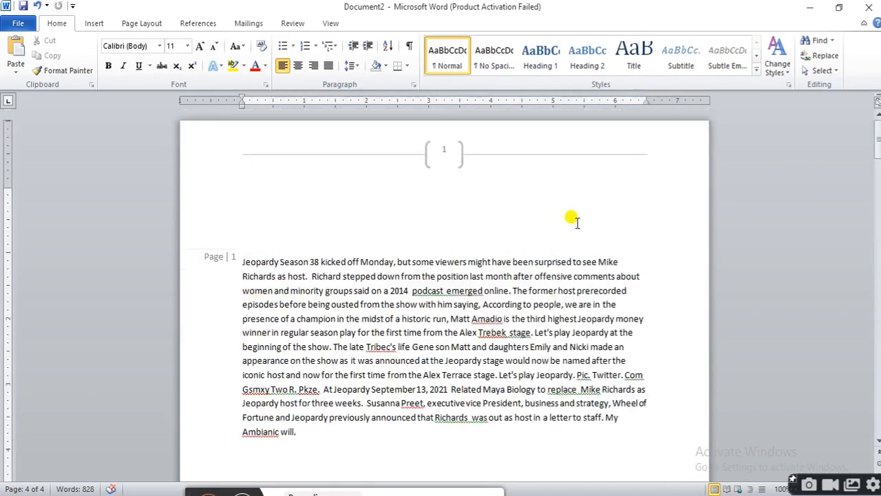
# Step: Insert a Plain Number page number at the current position above page 1's first paragraph and select it
pyautogui.click(426, 214)
pyautogui.click(94, 23)
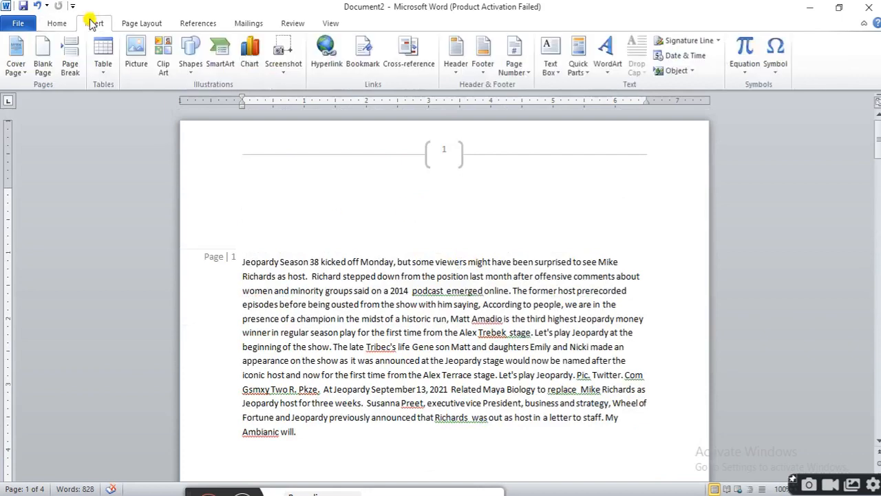
pyautogui.click(513, 65)
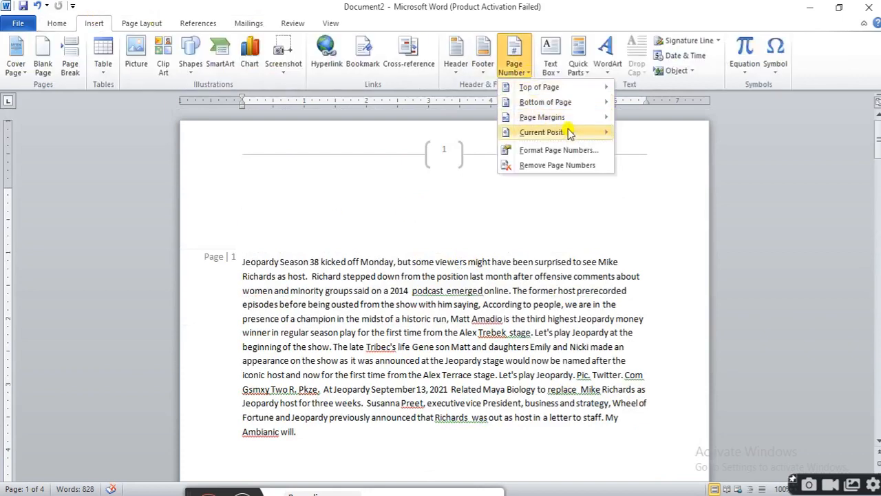
pyautogui.moveTo(540, 133)
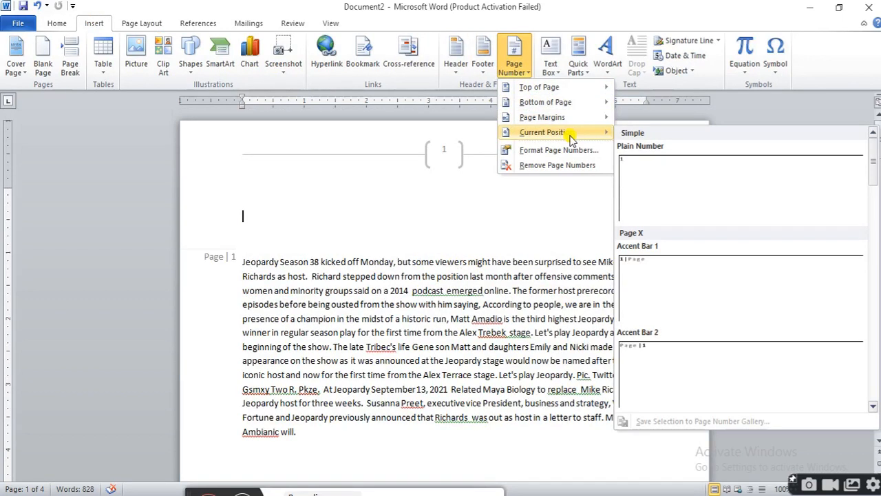
pyautogui.click(657, 174)
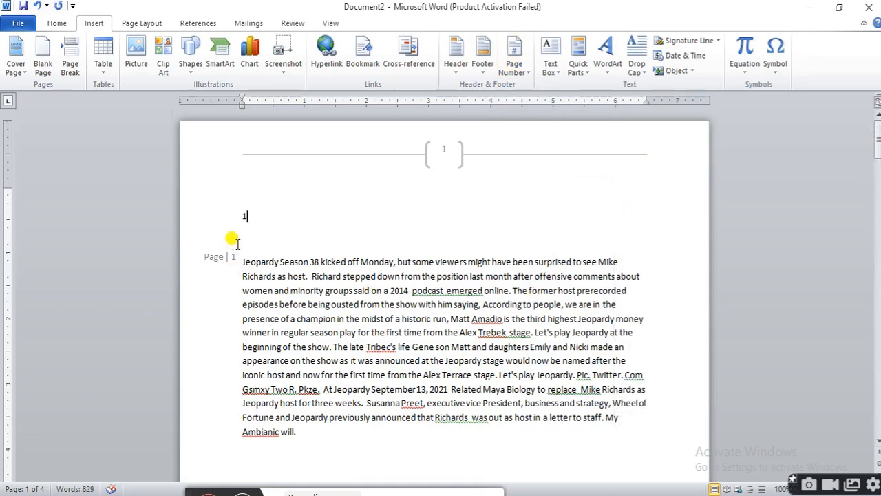
pyautogui.doubleClick(241, 208)
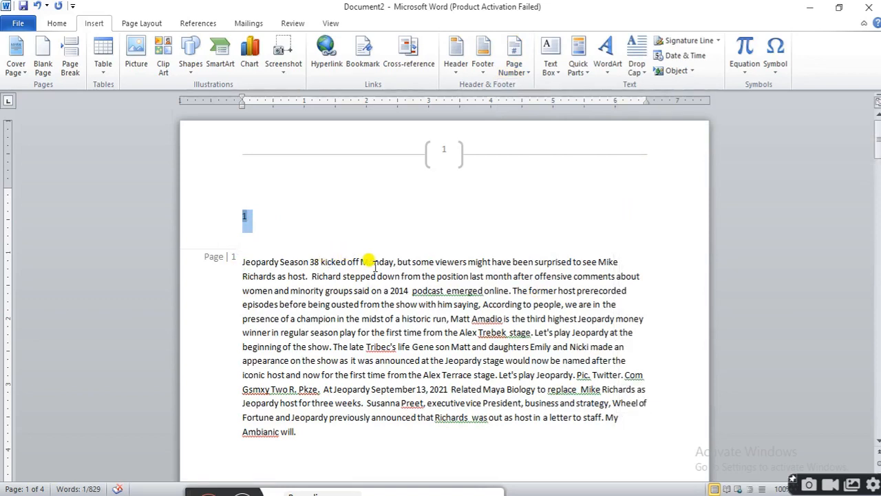
# Step: Align the page number above page 1's first paragraph to the center, try right alignment, and center it again
pyautogui.click(56, 24)
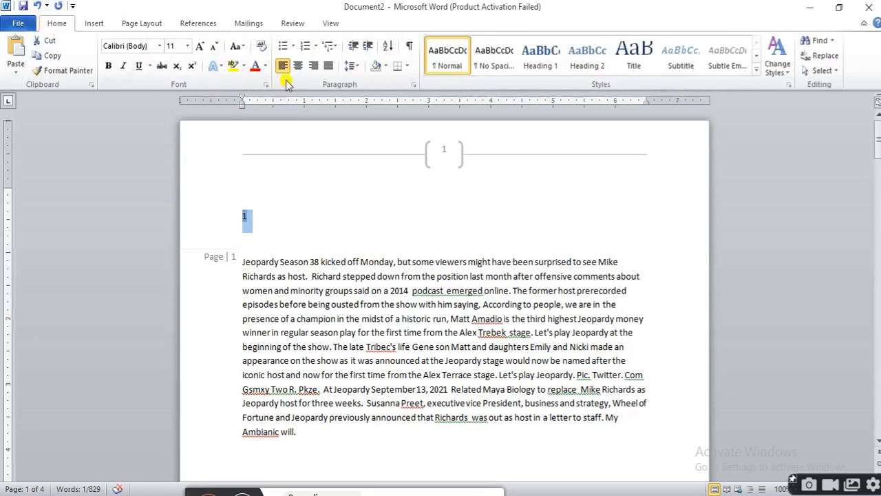
pyautogui.click(297, 66)
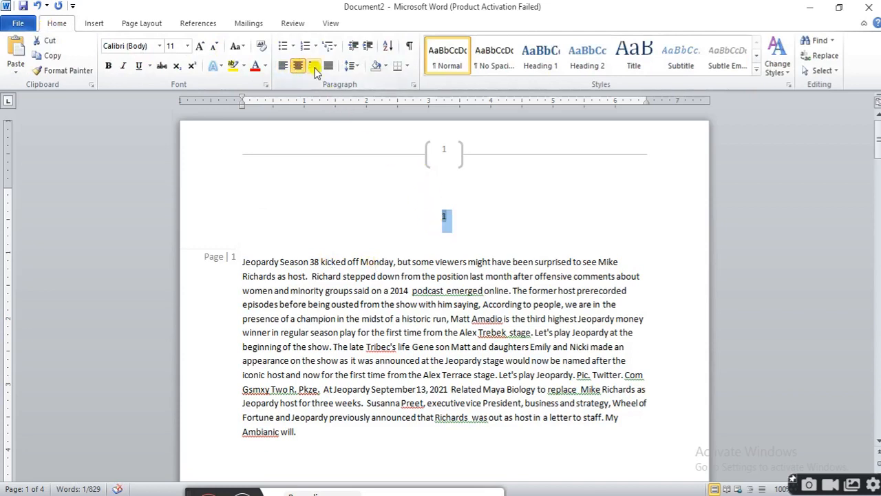
pyautogui.click(314, 68)
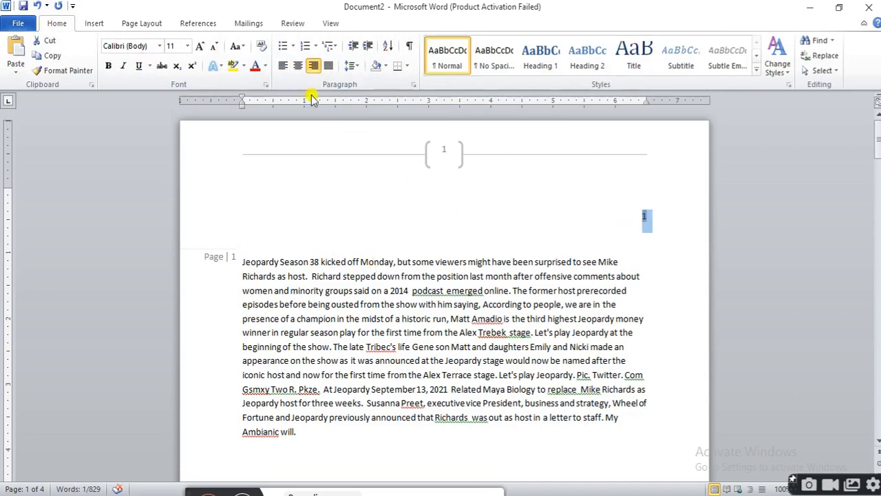
pyautogui.click(297, 66)
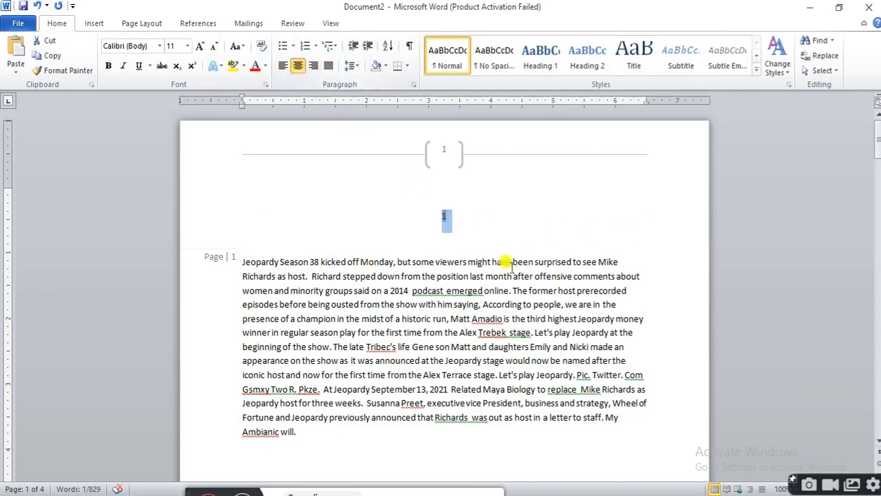
# Step: Set the document's page number format to uppercase Roman numerals (I, II, III, …)
pyautogui.click(97, 24)
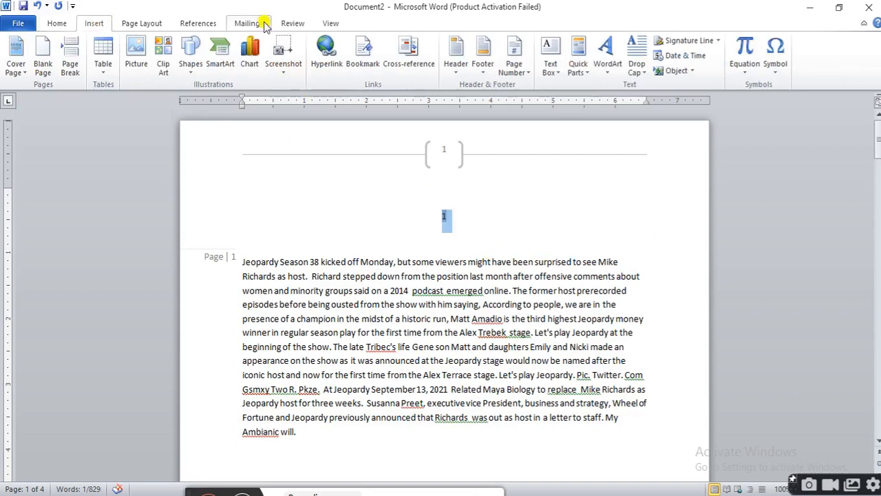
pyautogui.click(526, 73)
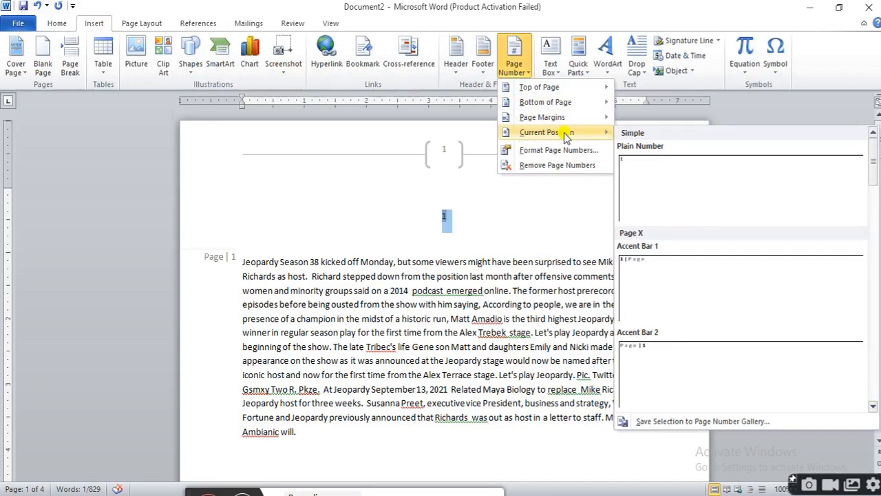
pyautogui.click(563, 150)
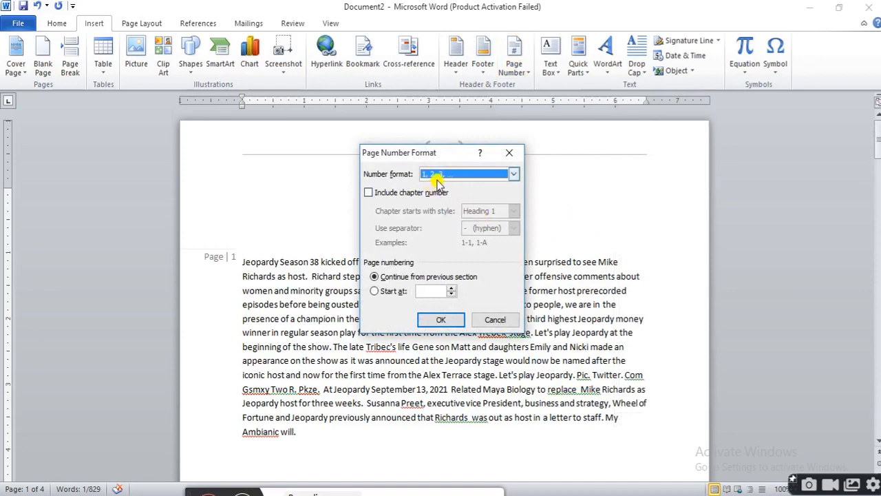
pyautogui.click(513, 174)
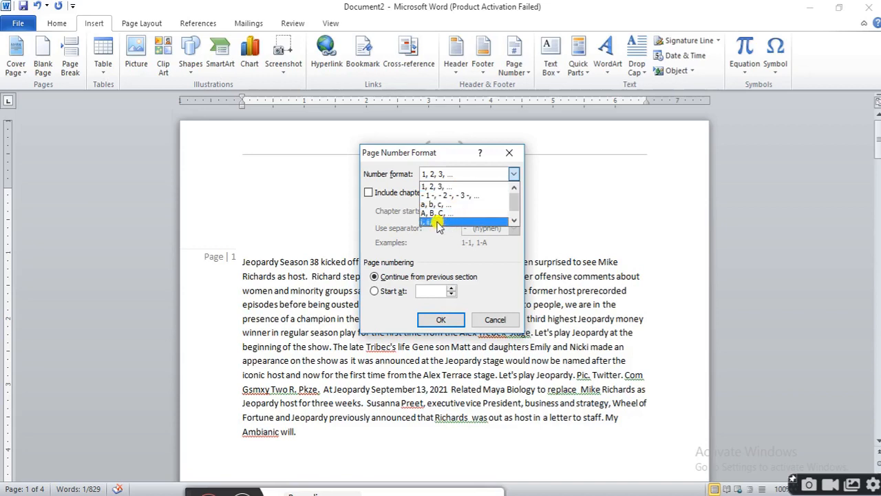
pyautogui.scroll(-1, 513, 212)
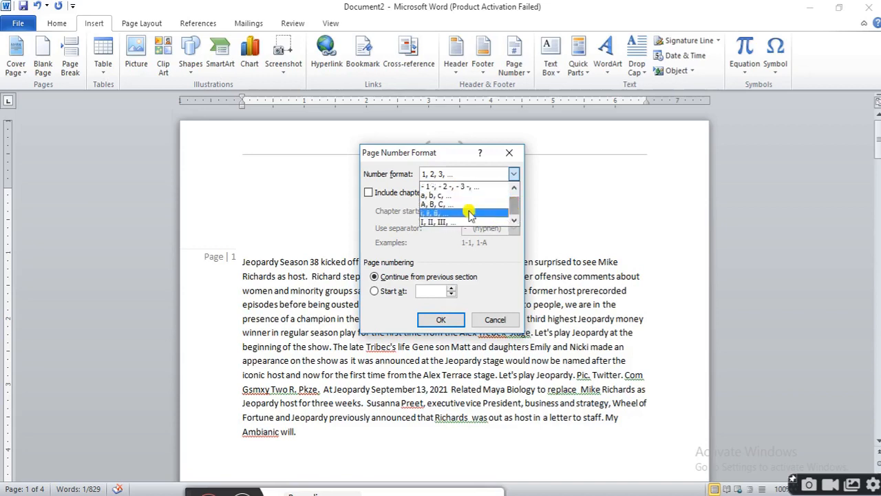
pyautogui.click(432, 222)
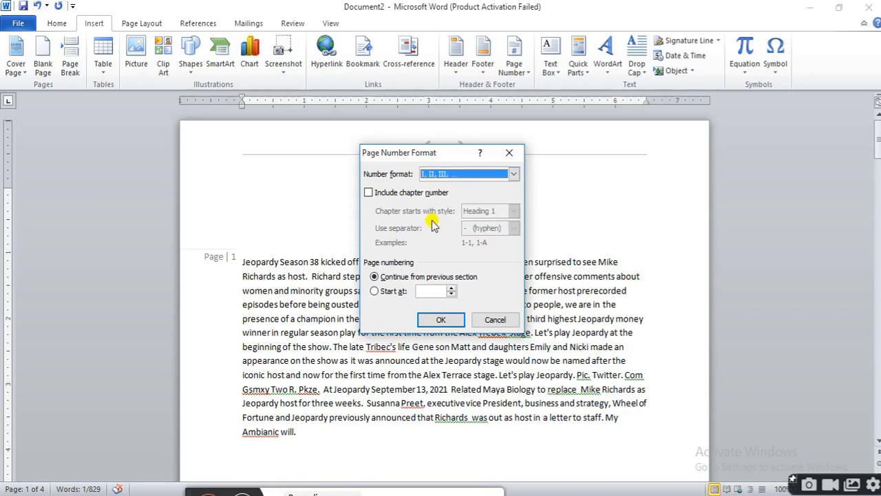
pyautogui.click(446, 319)
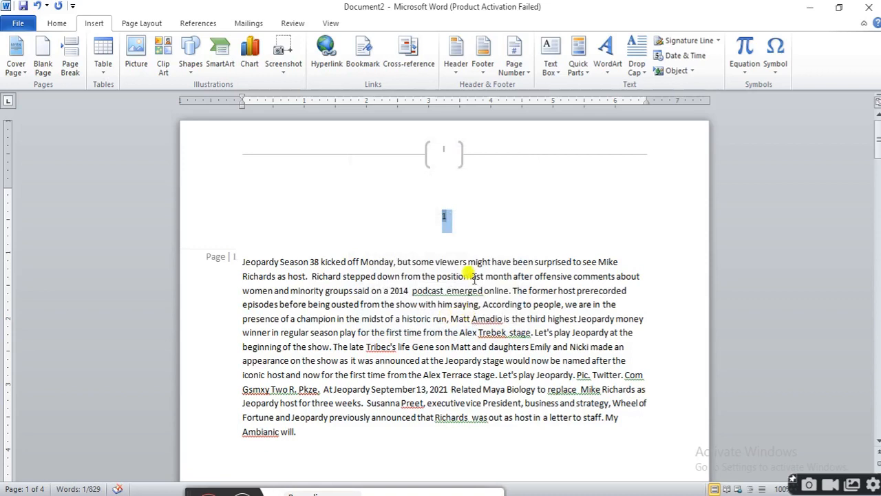
# Step: Examine the page numbers in the headers and left margins across the pages and return to page 1
pyautogui.click(497, 220)
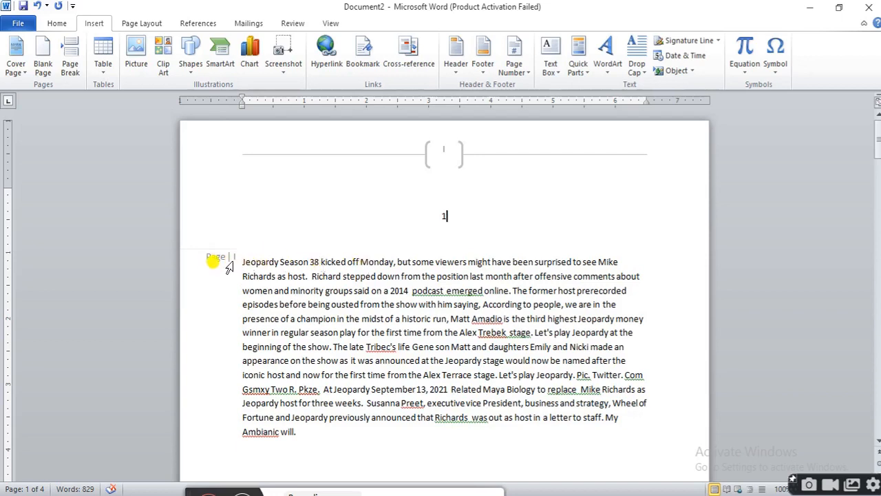
pyautogui.scroll(-10, 324, 260)
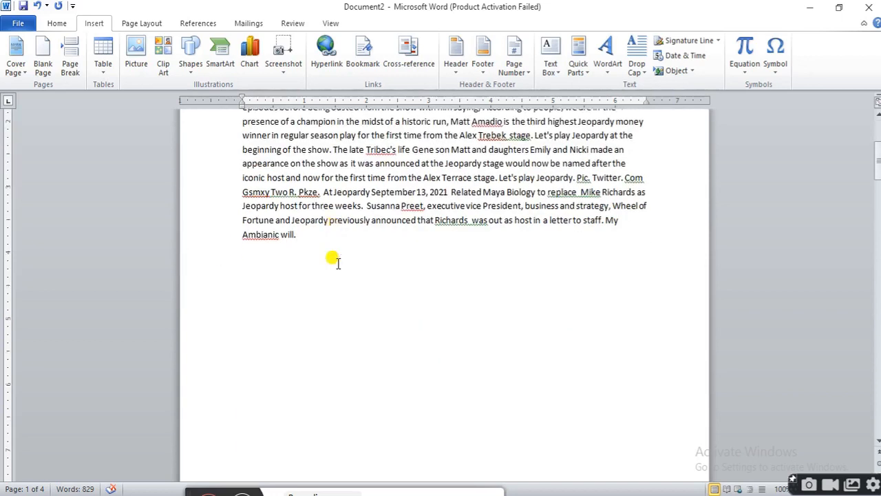
pyautogui.scroll(-4, 333, 260)
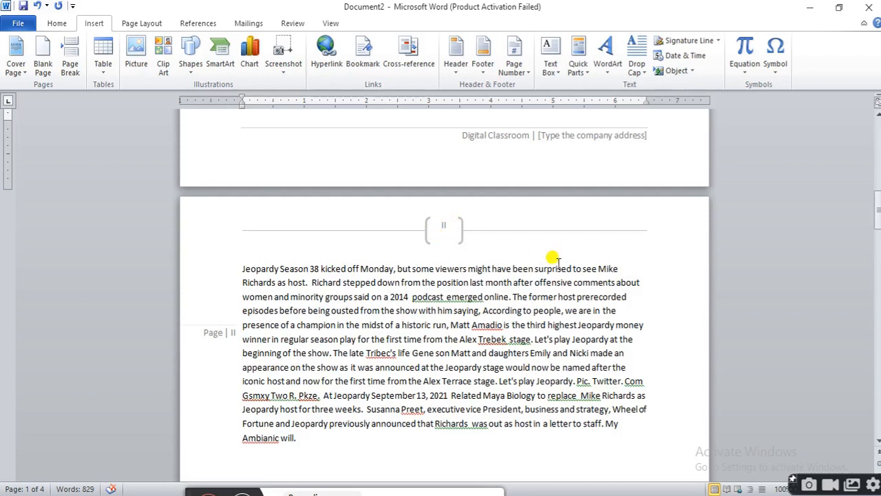
pyautogui.scroll(-5, 556, 262)
pyautogui.scroll(-11, 556, 261)
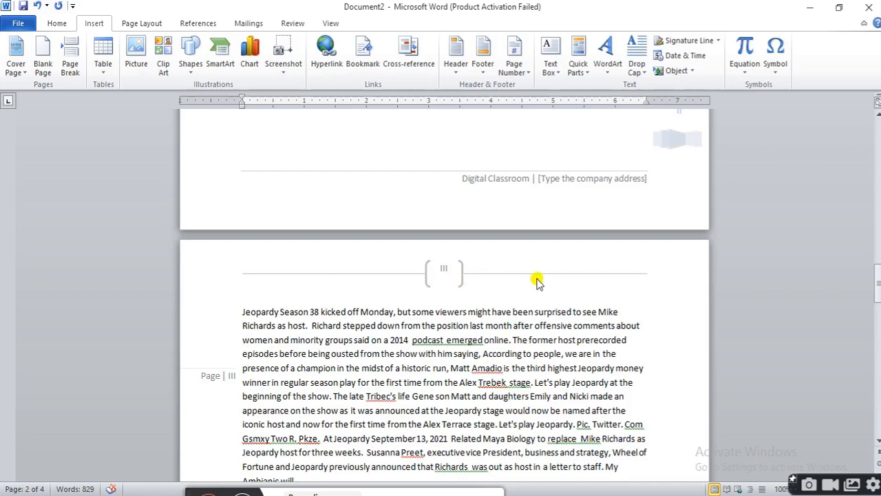
pyautogui.scroll(5, 535, 276)
pyautogui.scroll(-8, 535, 275)
pyautogui.scroll(1, 538, 274)
pyautogui.scroll(10, 542, 277)
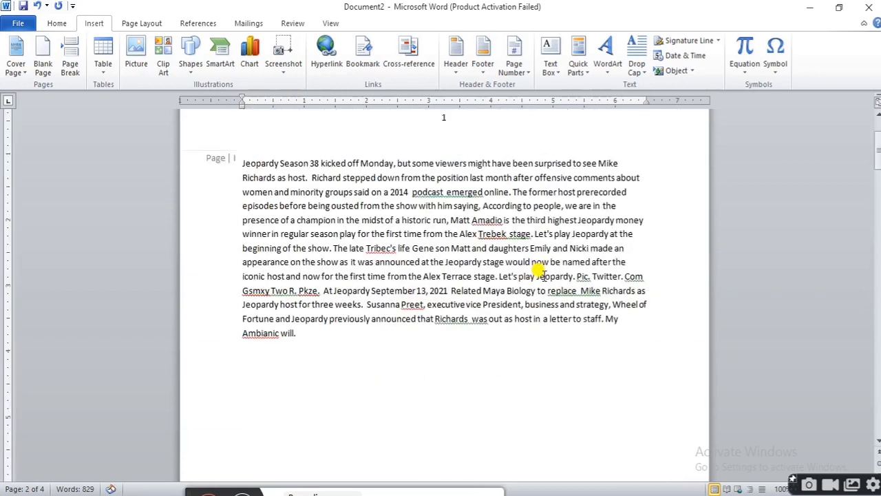
# Step: Remove the page numbers from the document and delete the centered number above page 1's first paragraph
pyautogui.click(527, 74)
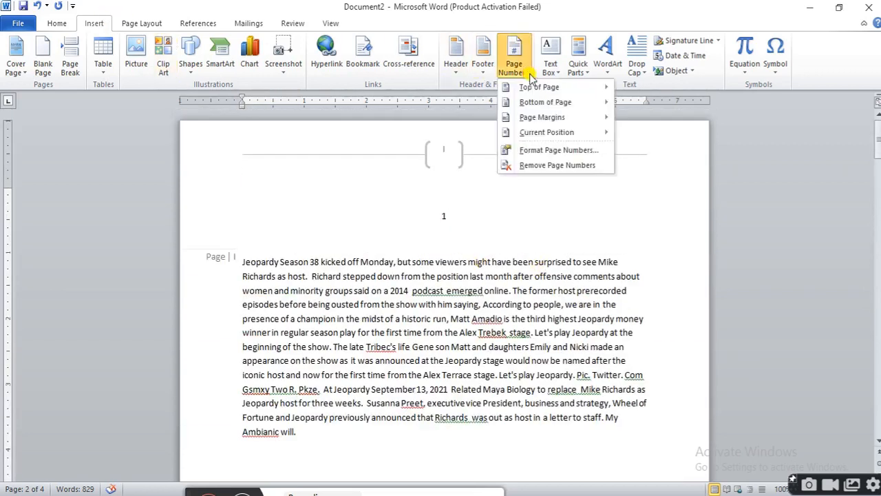
pyautogui.click(553, 166)
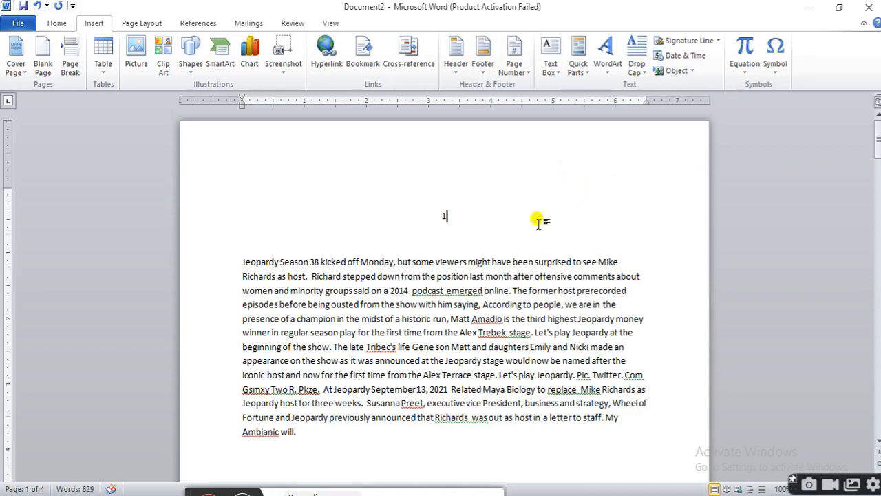
pyautogui.moveTo(442, 216); pyautogui.dragTo(507, 232)
pyautogui.scroll(-15, 541, 228)
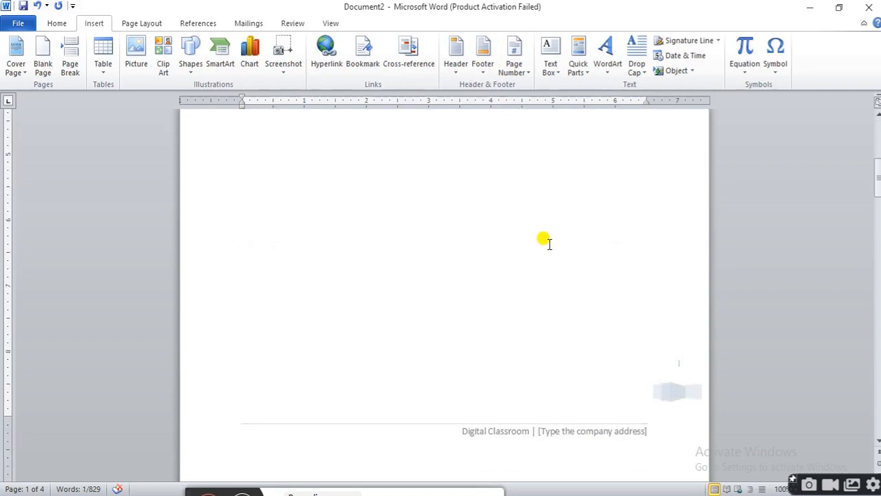
pyautogui.scroll(15, 544, 237)
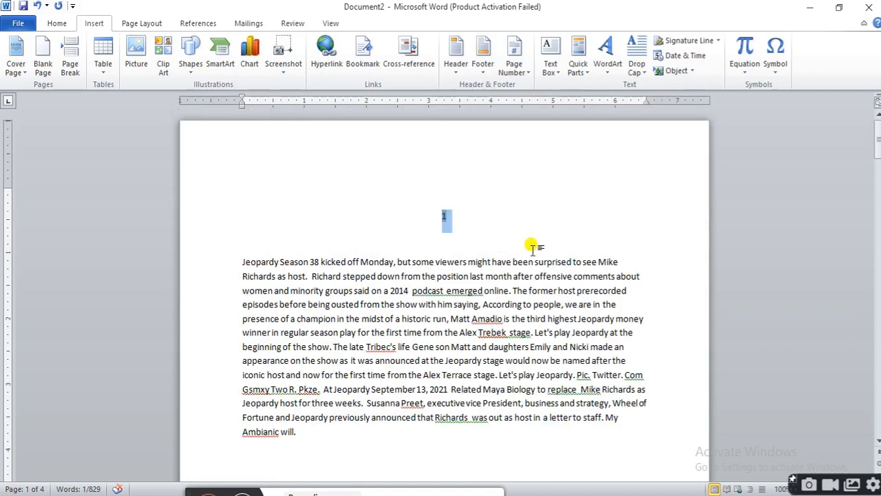
pyautogui.press('Delete')
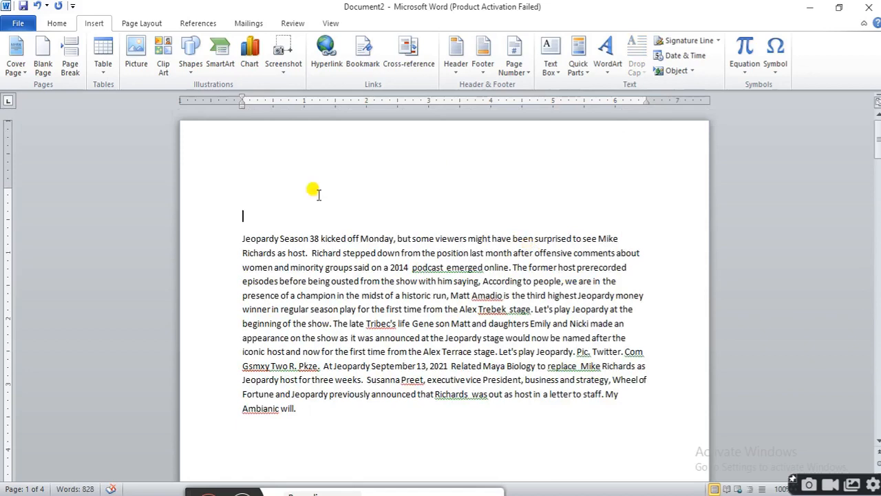
# Step: Set the page number format to 1, 2, 3, … and check the number near the foot of page 1
pyautogui.click(529, 71)
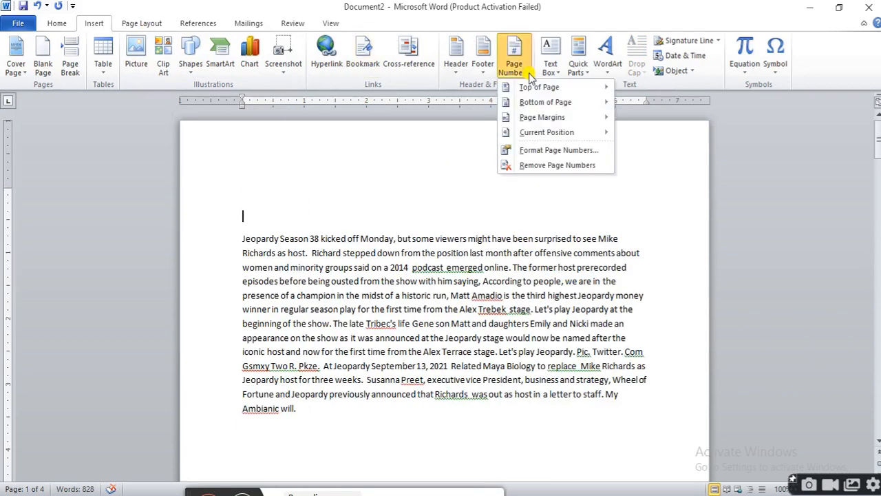
pyautogui.moveTo(551, 91)
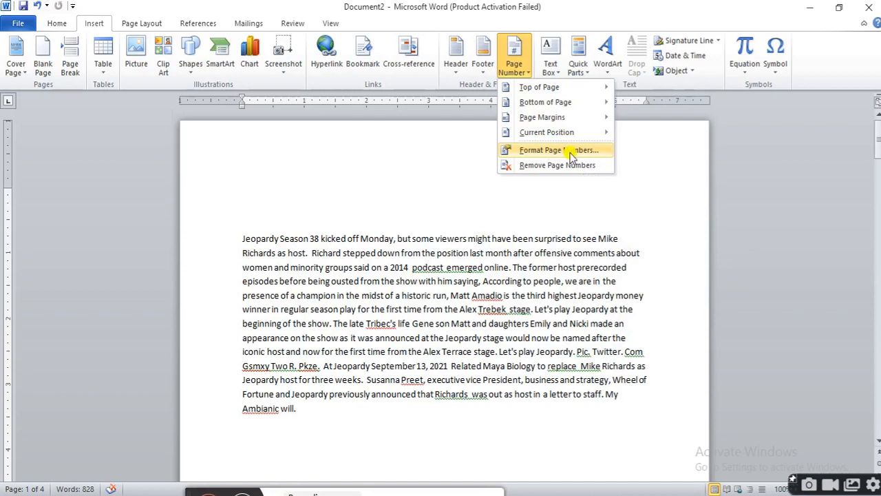
pyautogui.click(572, 155)
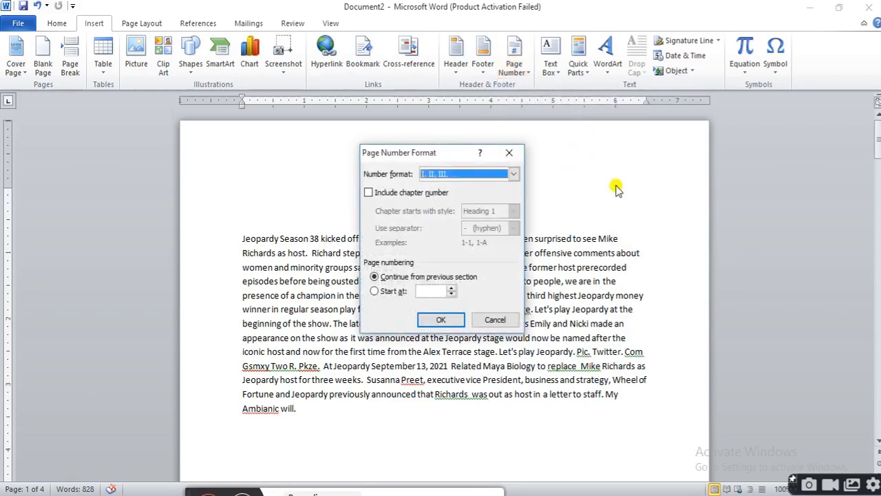
pyautogui.click(513, 174)
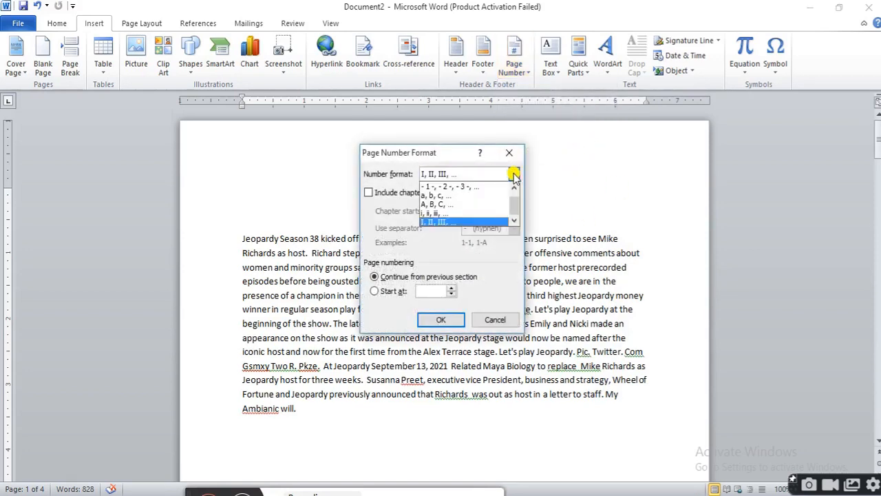
pyautogui.moveTo(514, 207); pyautogui.dragTo(514, 193)
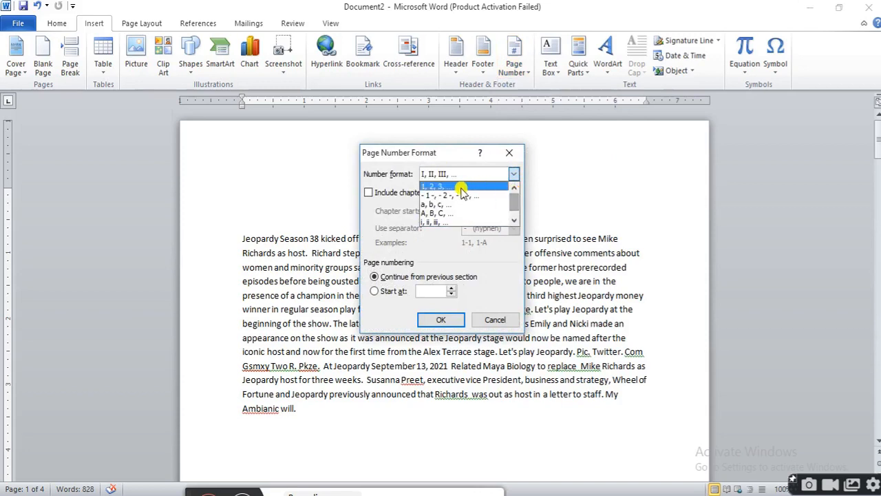
pyautogui.click(433, 187)
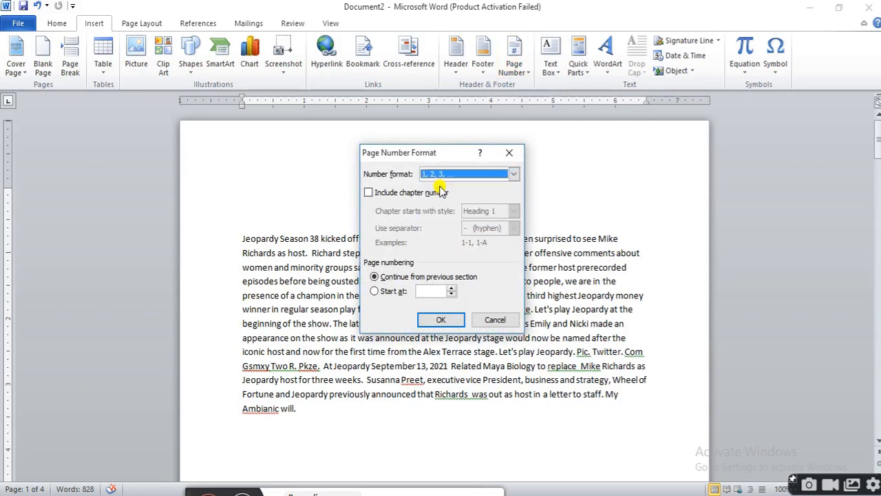
pyautogui.click(444, 320)
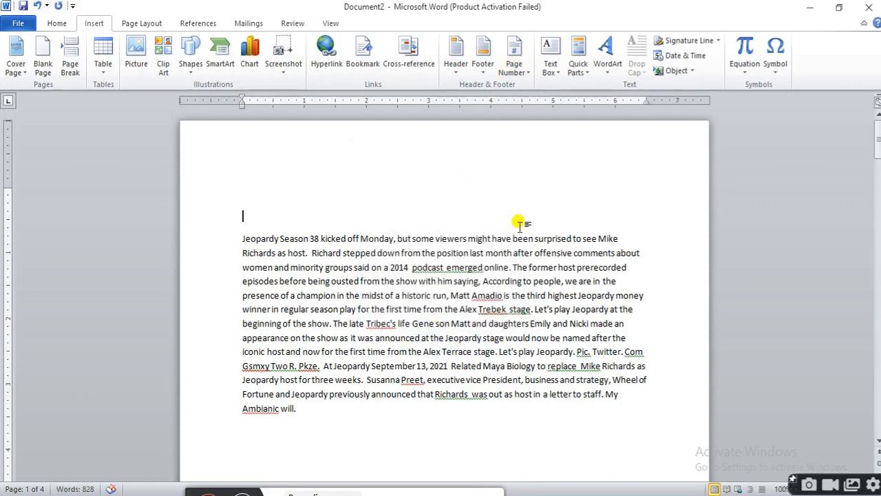
pyautogui.scroll(-6, 562, 217)
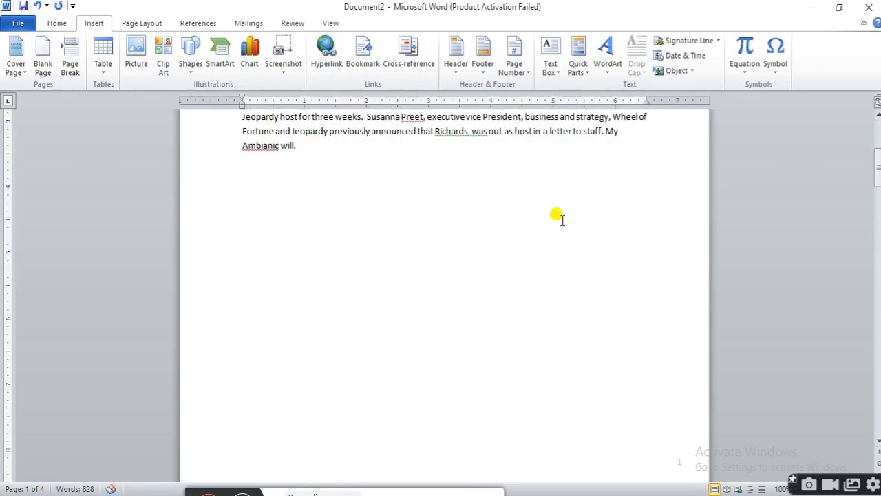
pyautogui.scroll(6, 562, 219)
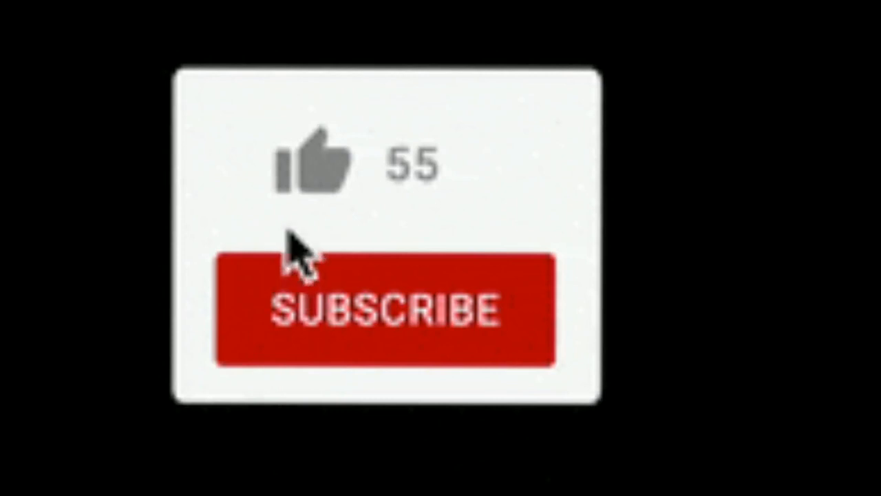
pyautogui.click(391, 318)
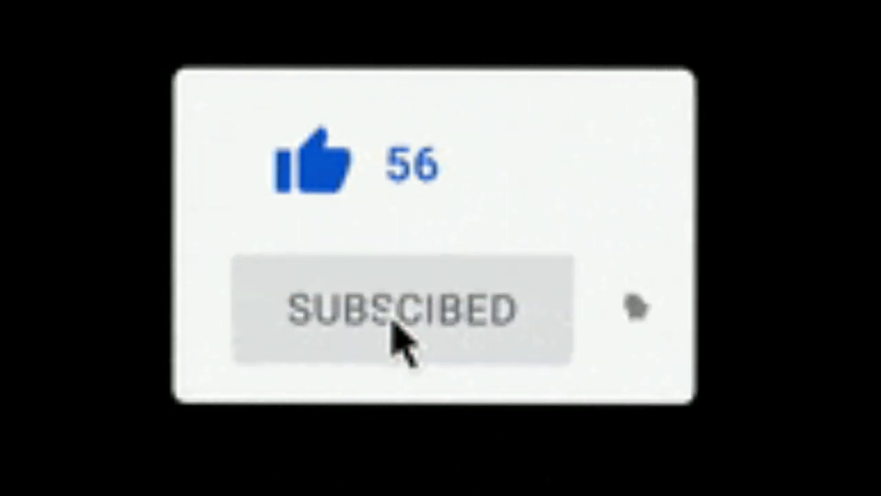
pyautogui.click(641, 318)
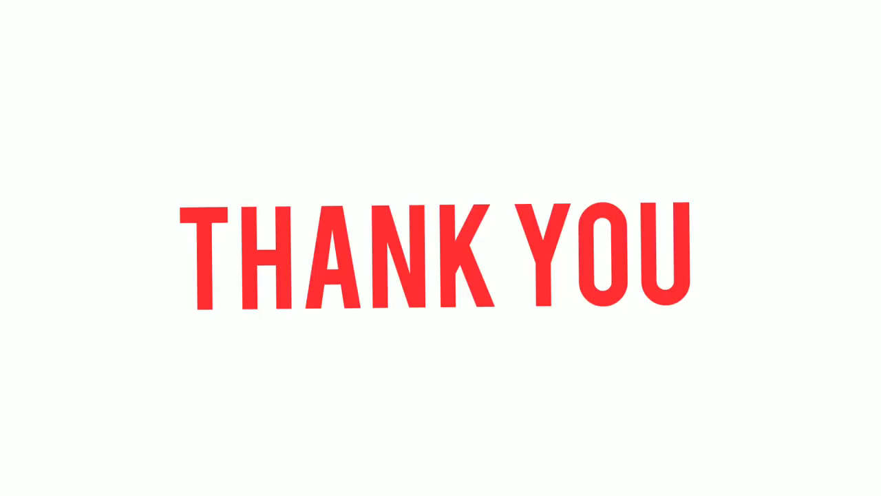